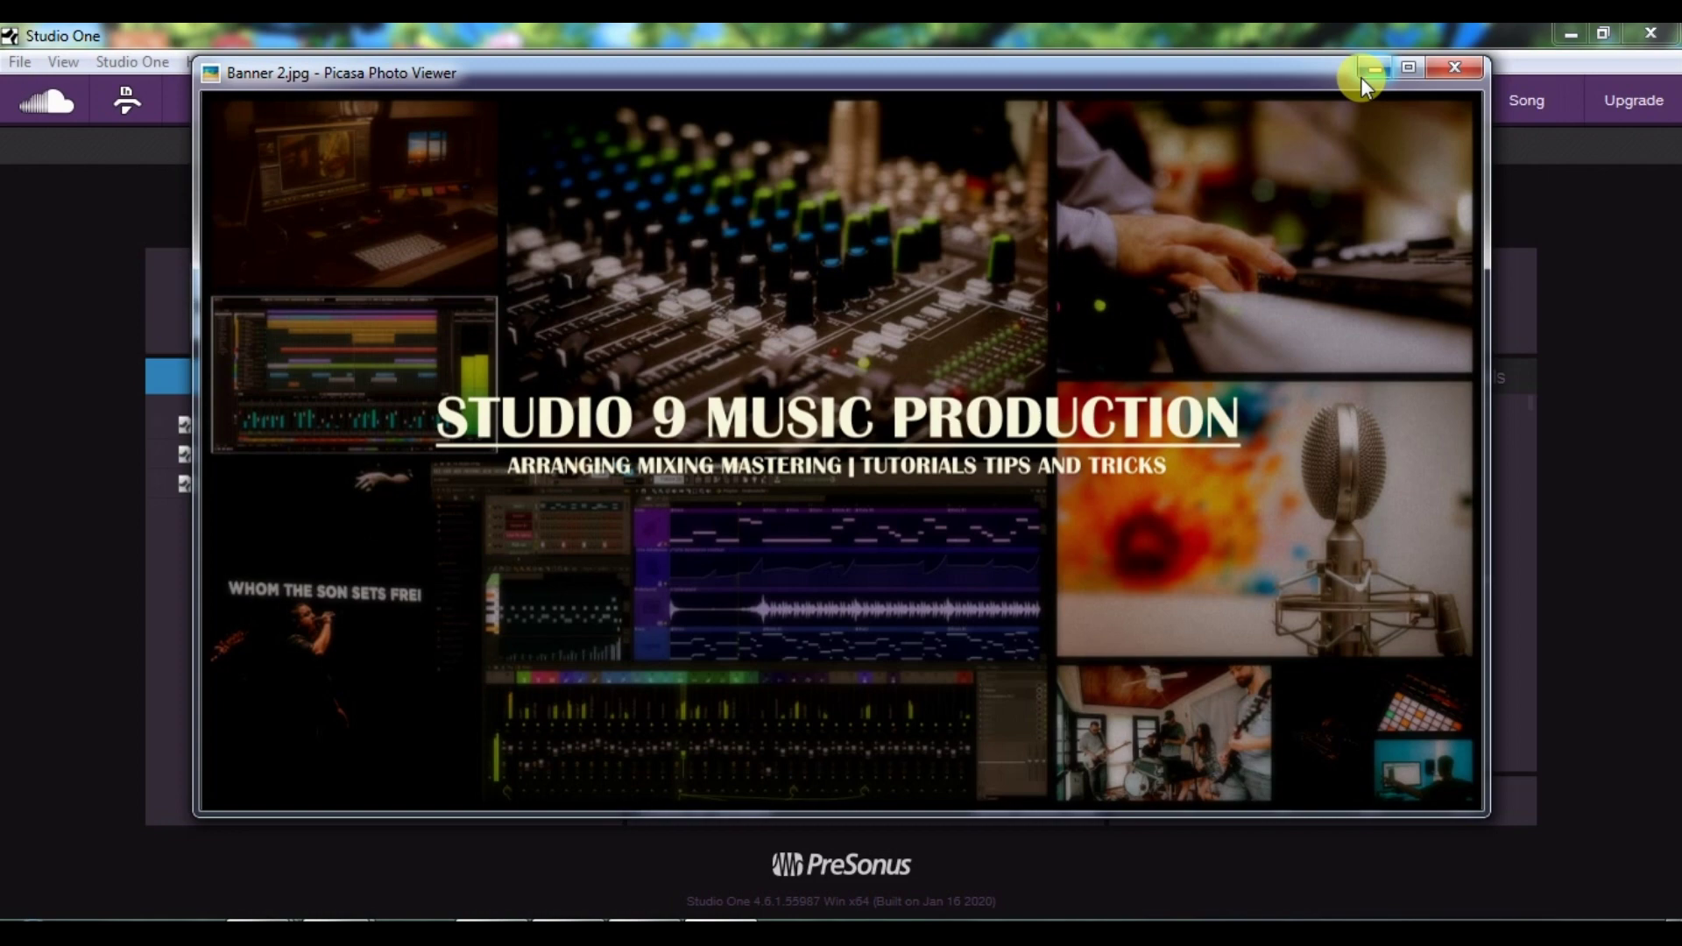
# - Minimize the Picasa Photo Viewer showing Banner 2.jpg to reveal the Studio One start page
pyautogui.click(1372, 69)
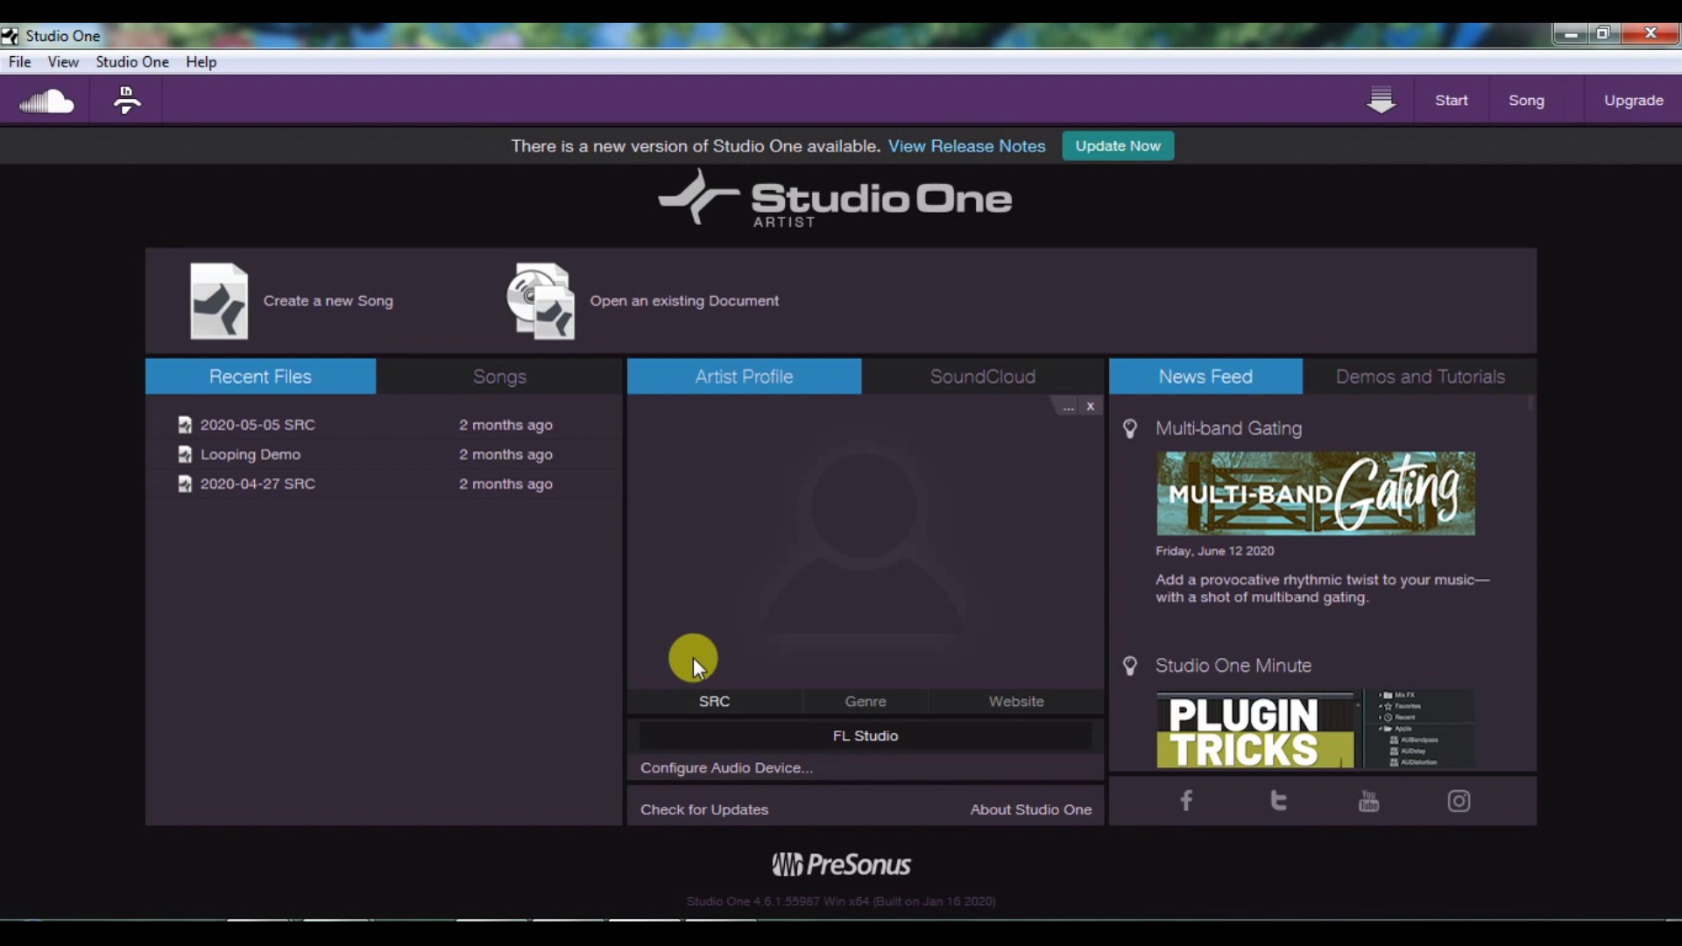
pyautogui.click(870, 738)
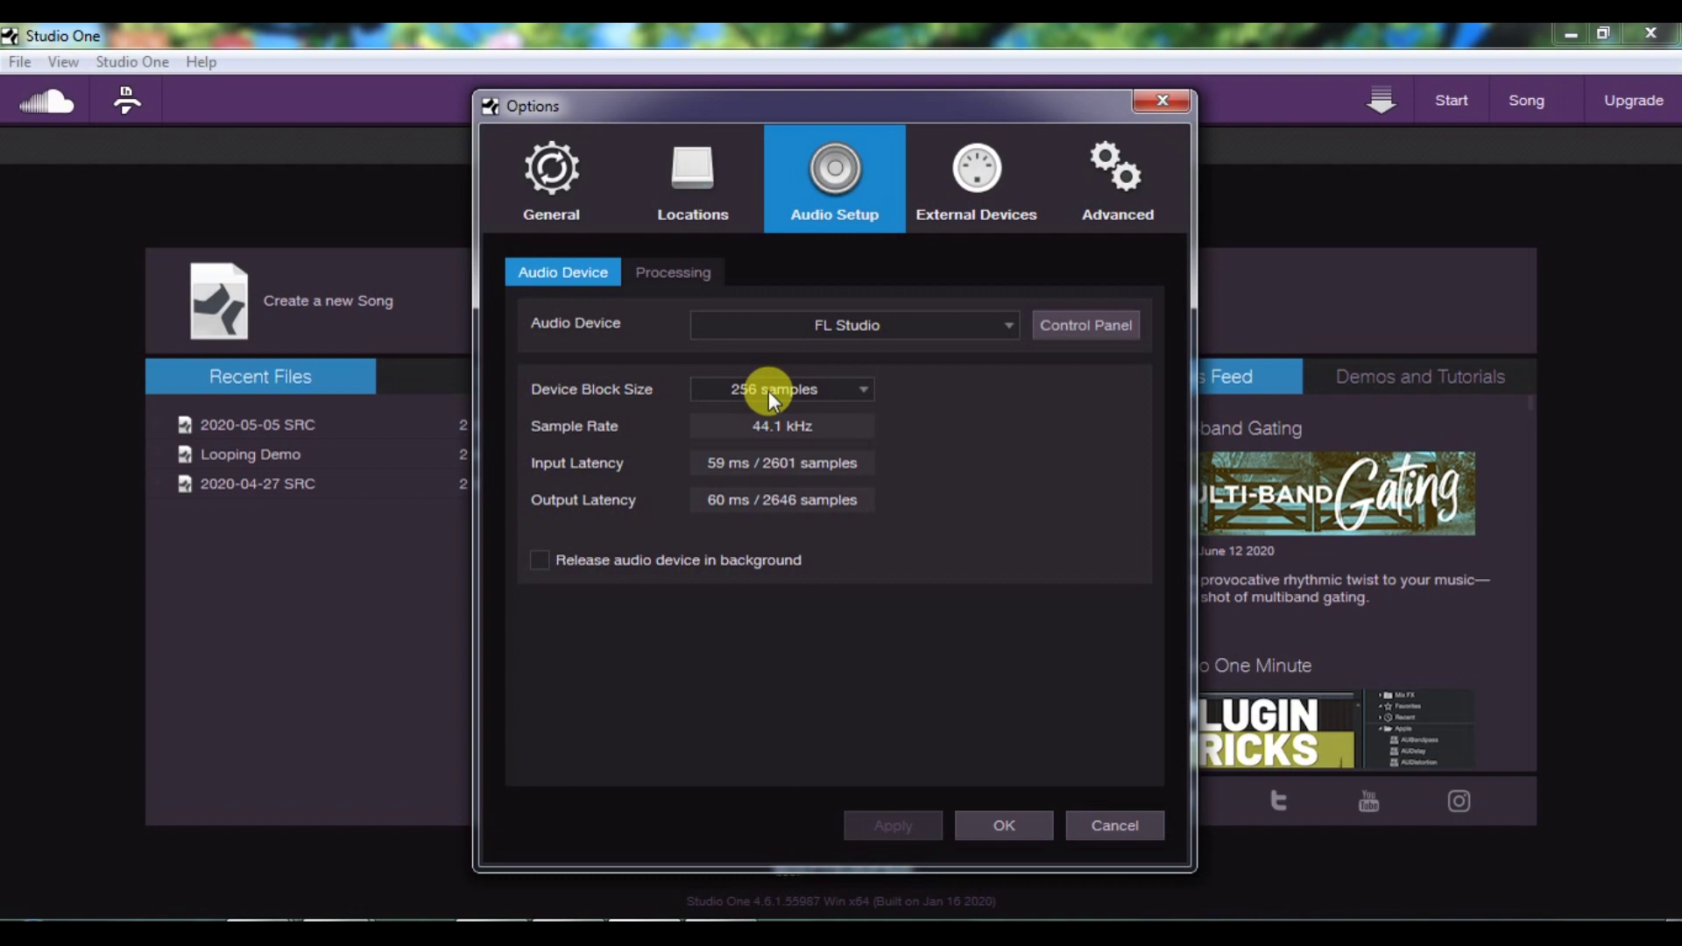
# - Review the audio device list and FL Studio's driver control panel, keeping FL Studio as the device
pyautogui.click(763, 324)
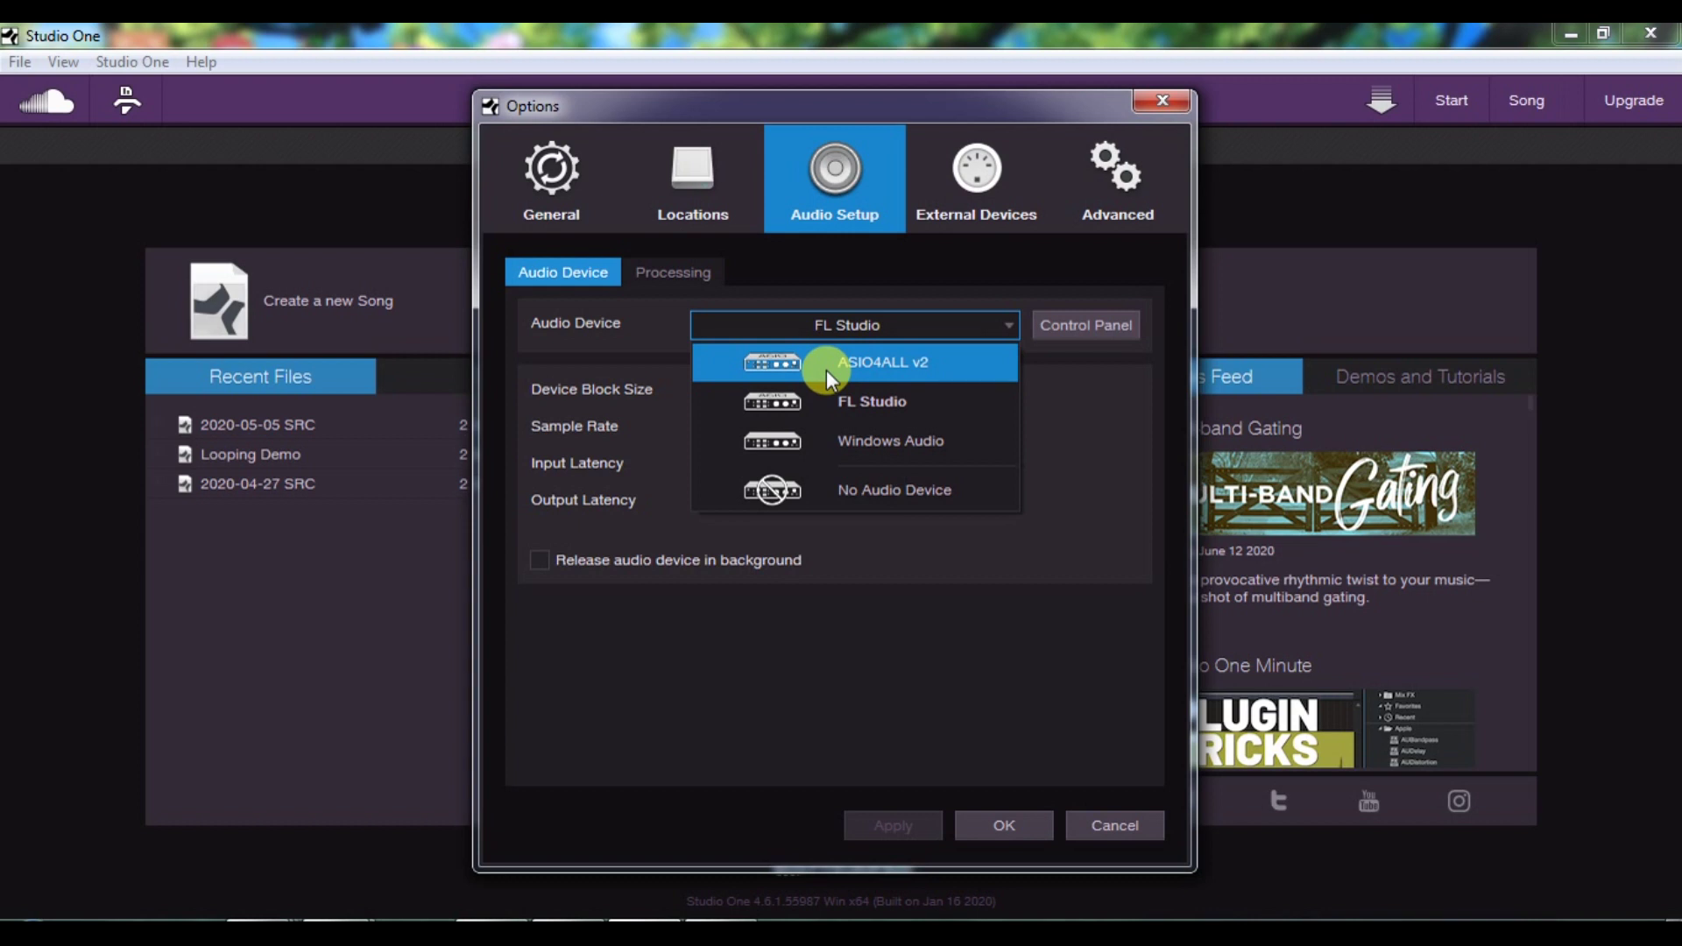
pyautogui.click(1099, 422)
pyautogui.click(1096, 329)
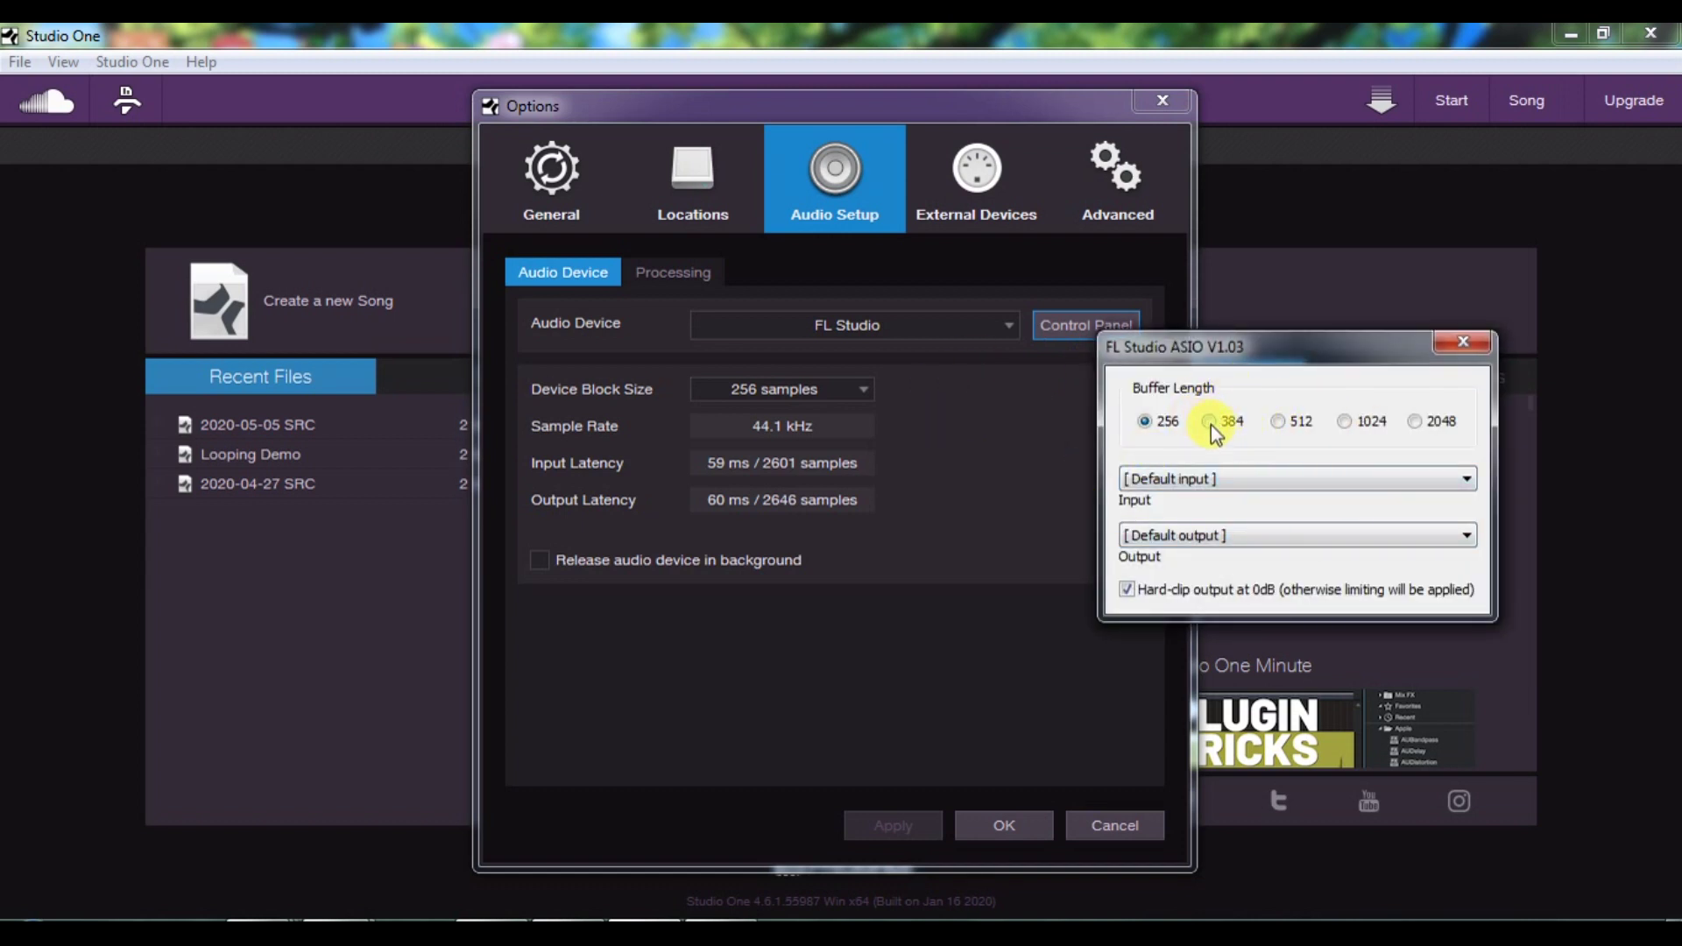
pyautogui.click(1463, 343)
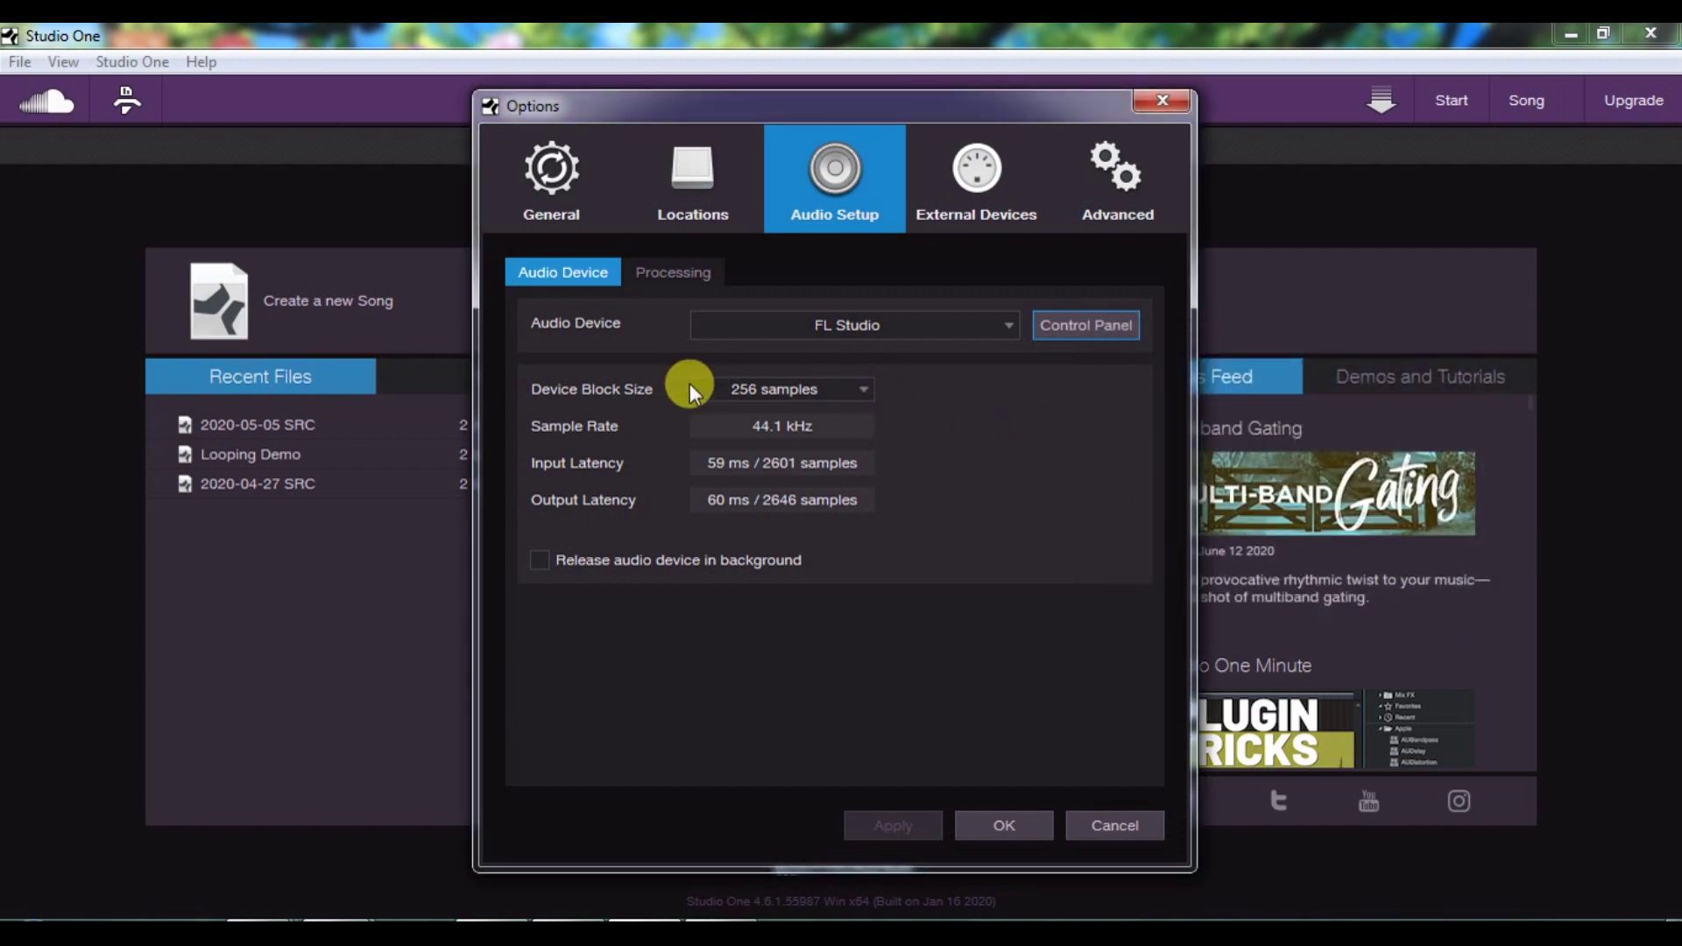
# - Try 256 and 2048 sample block sizes, then settle on 512 samples
pyautogui.click(829, 391)
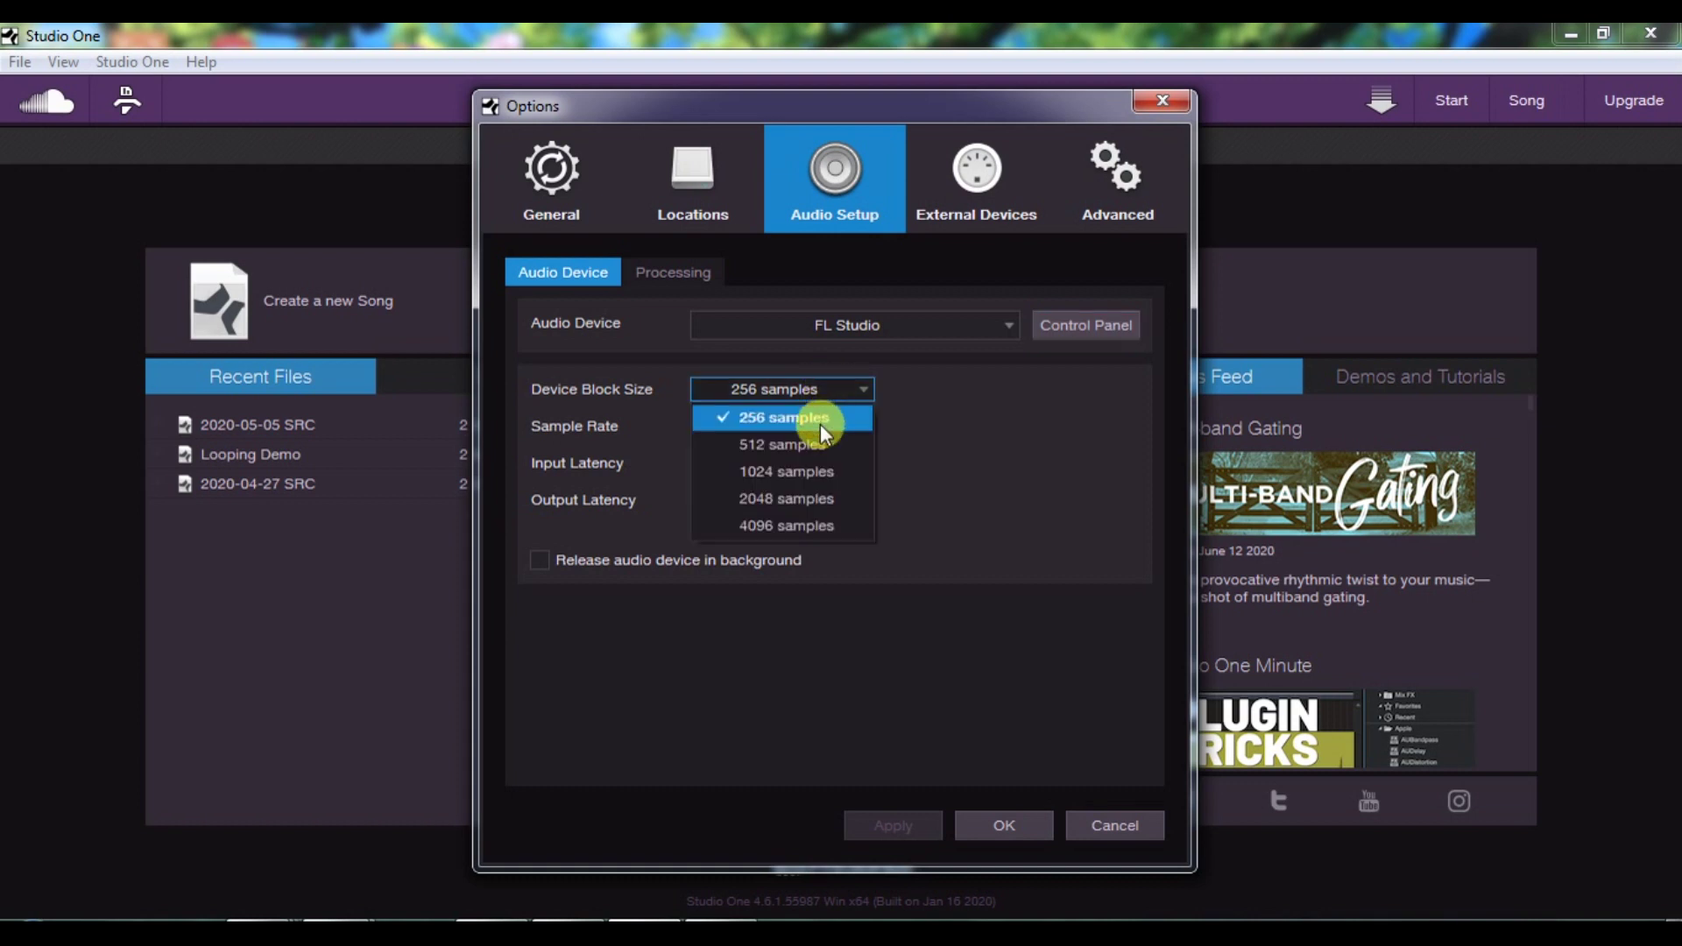
pyautogui.click(820, 412)
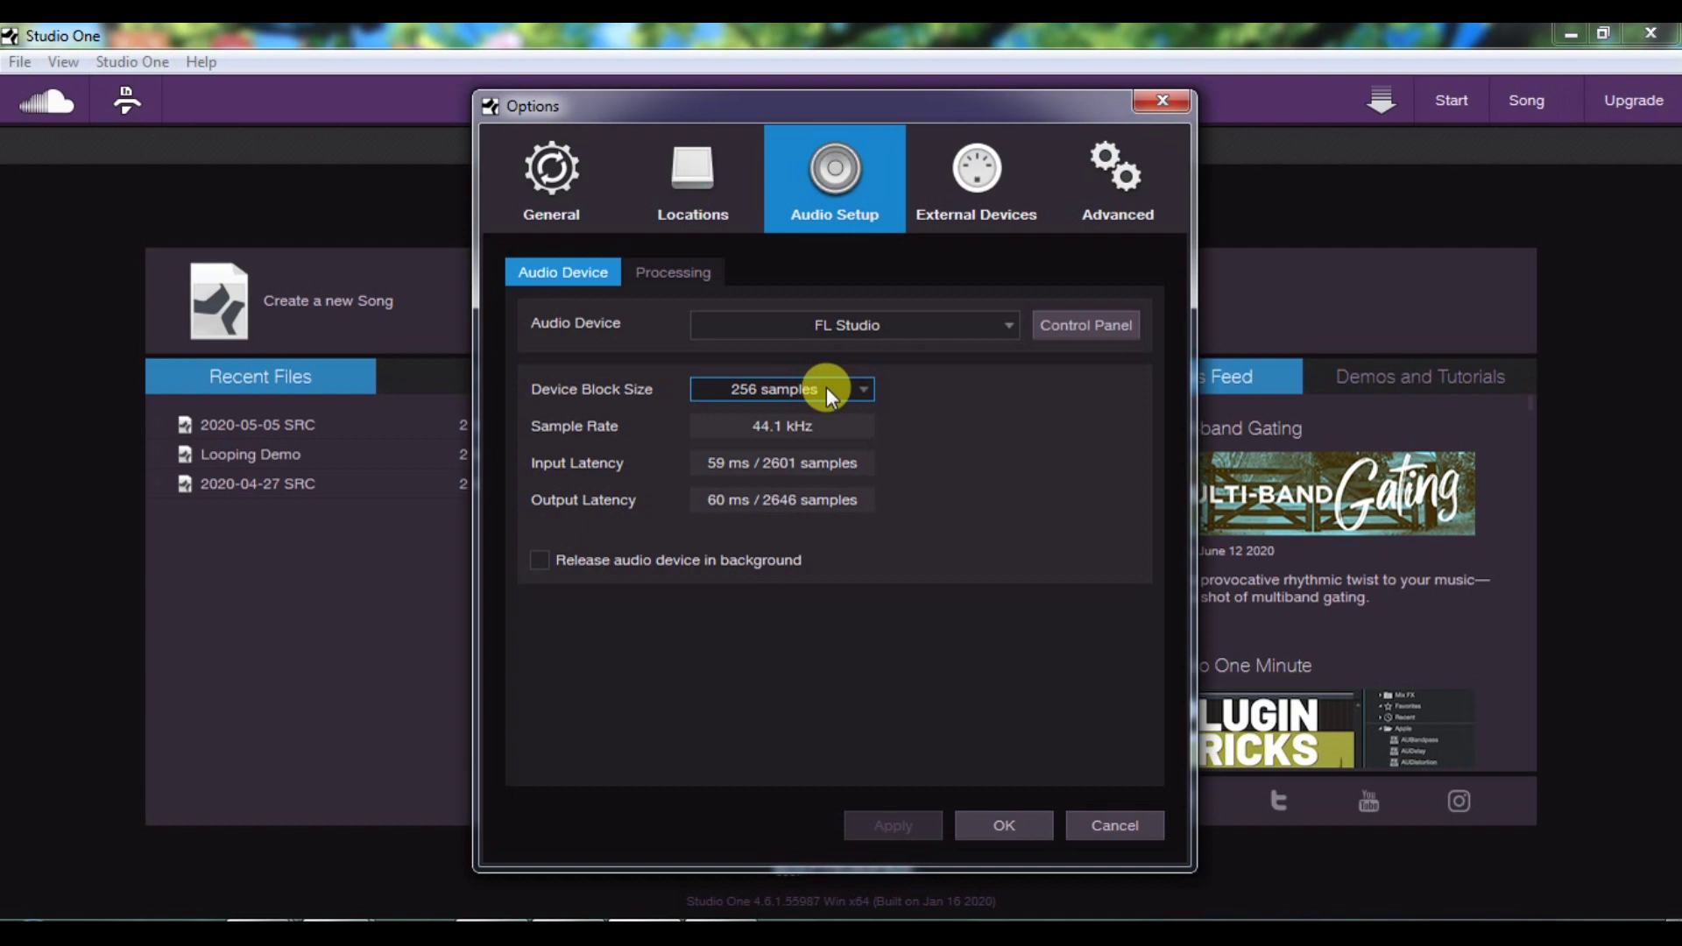
pyautogui.click(827, 388)
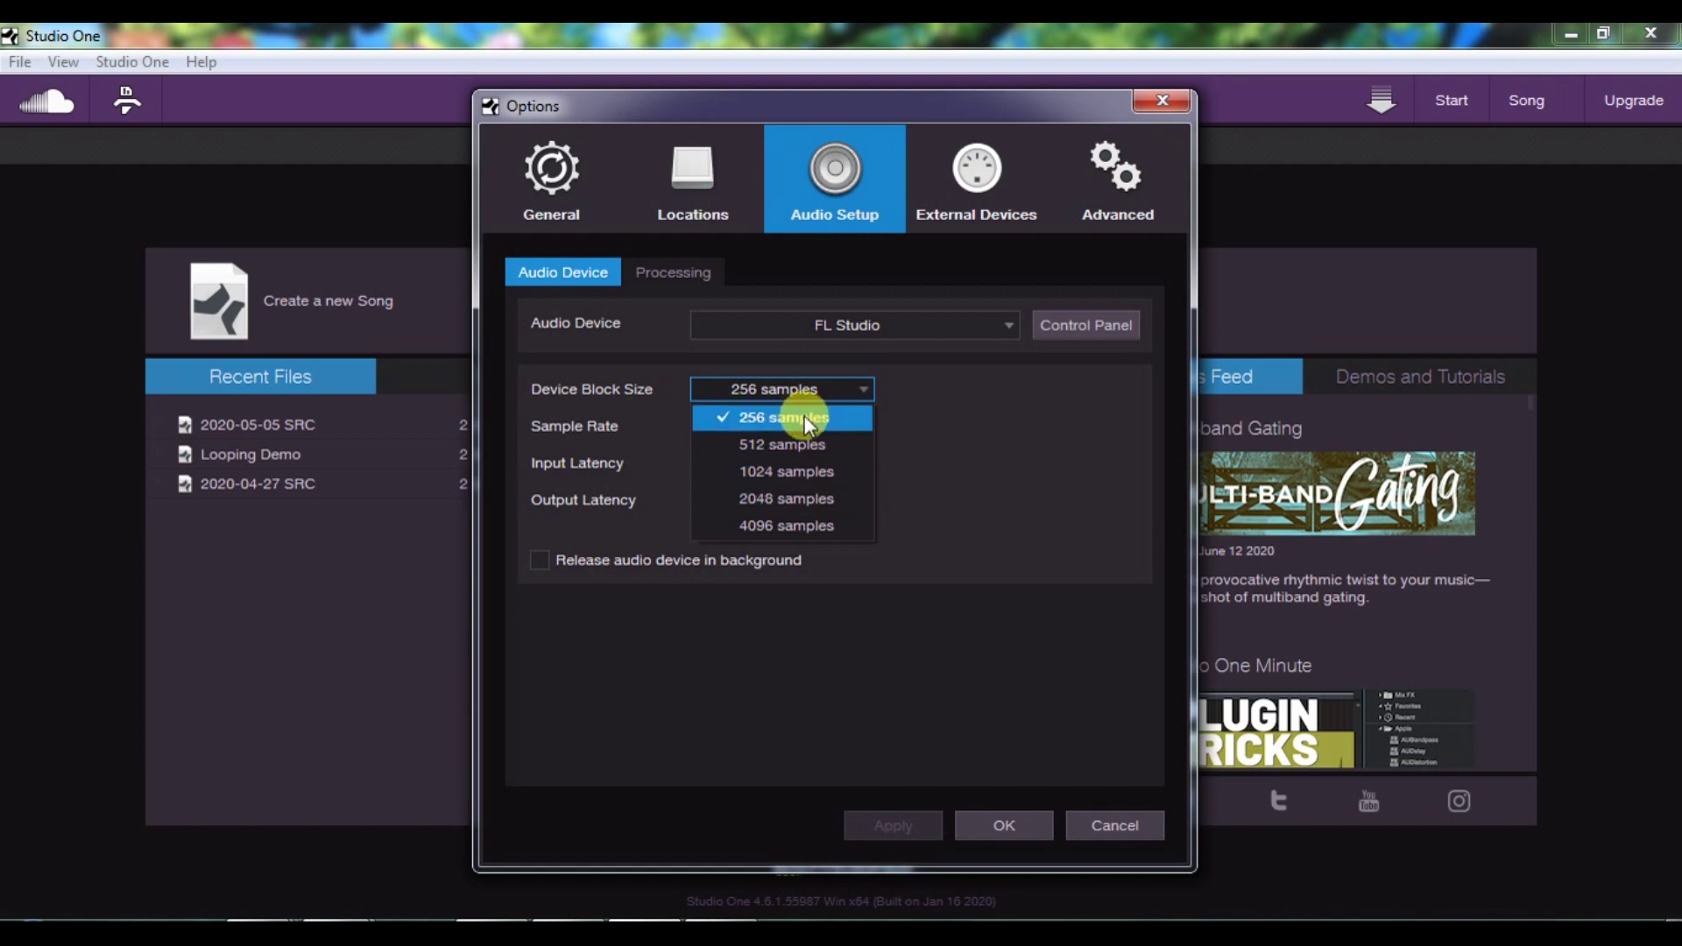
pyautogui.click(832, 501)
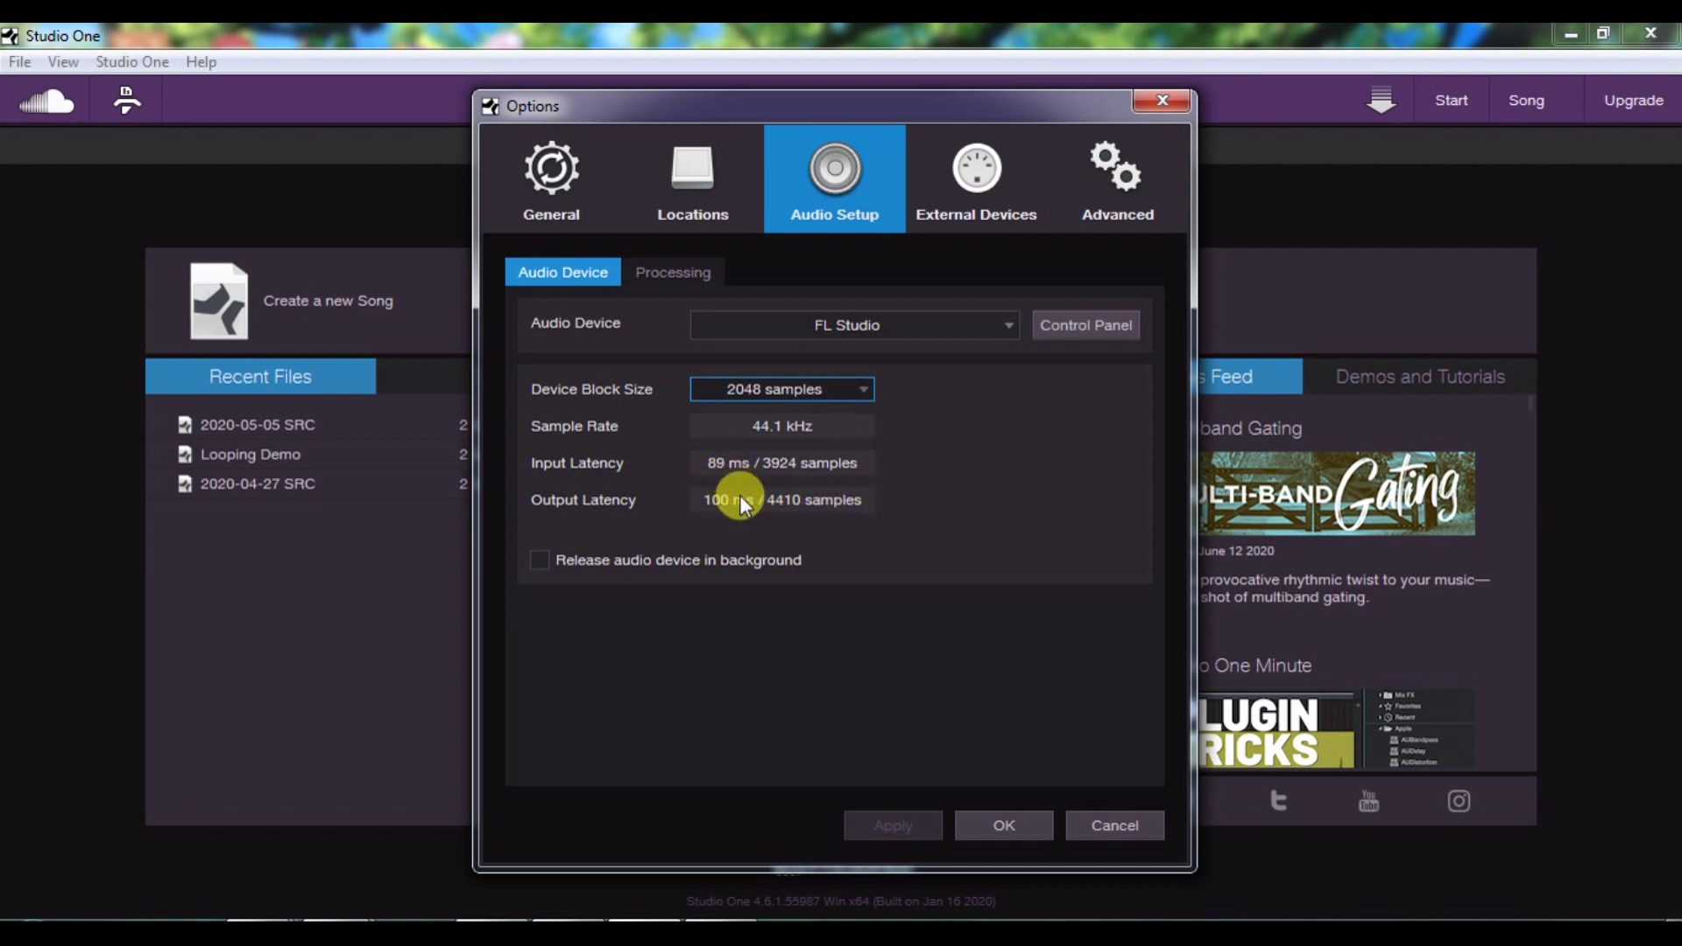
pyautogui.click(834, 396)
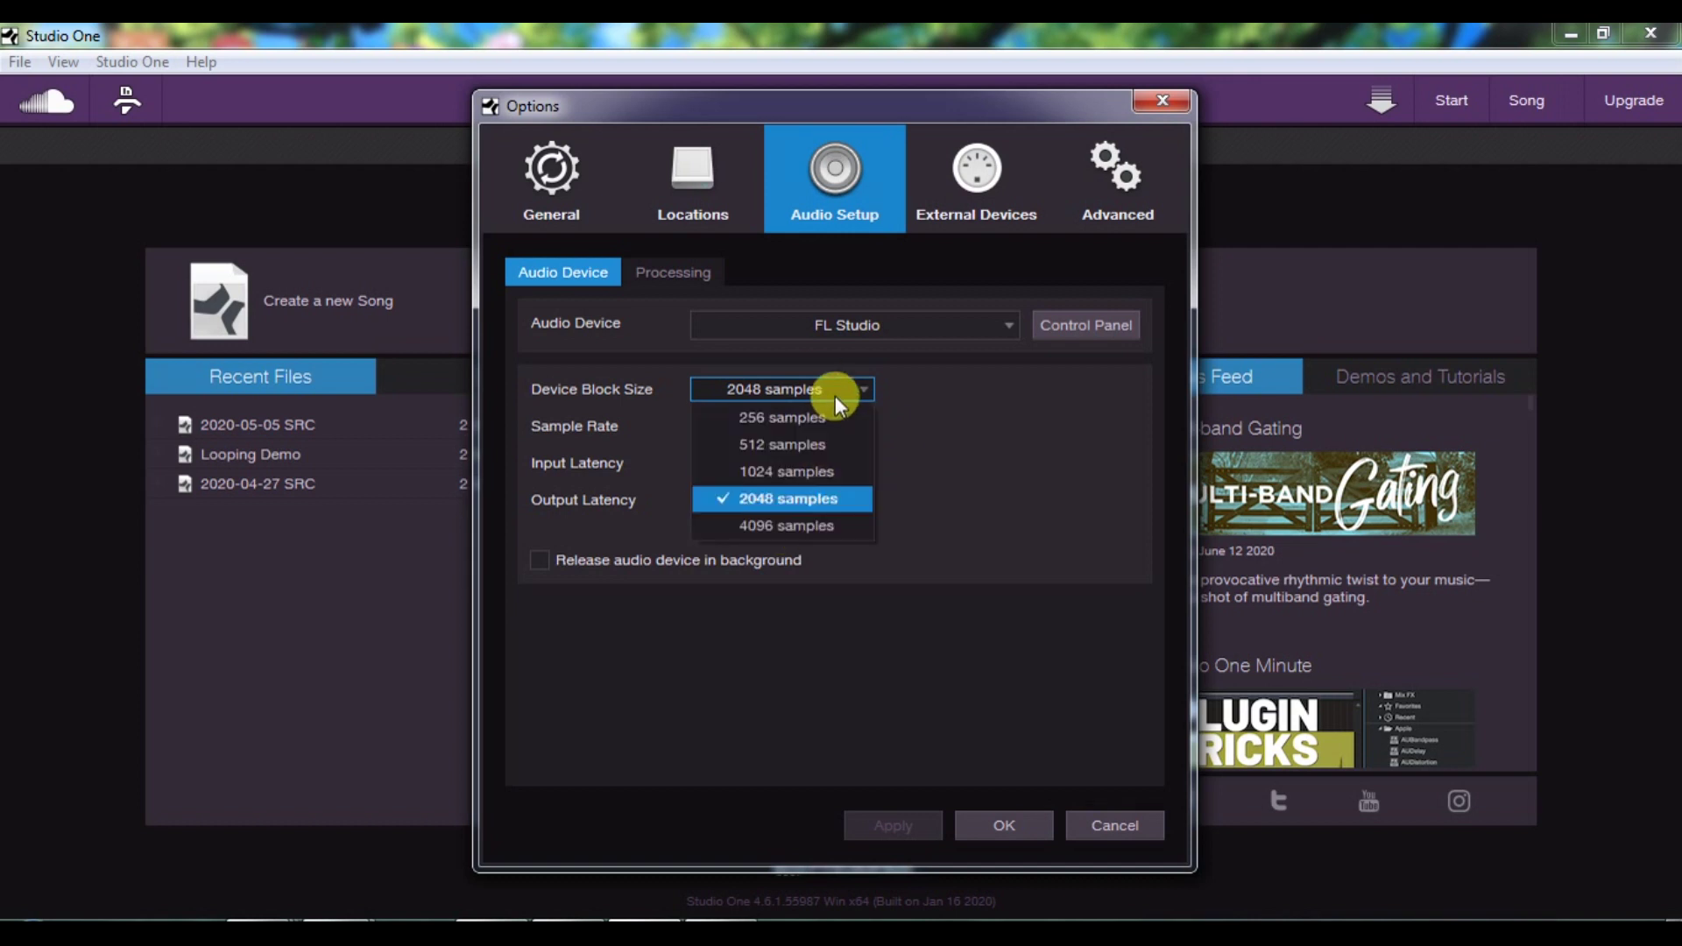
pyautogui.click(806, 447)
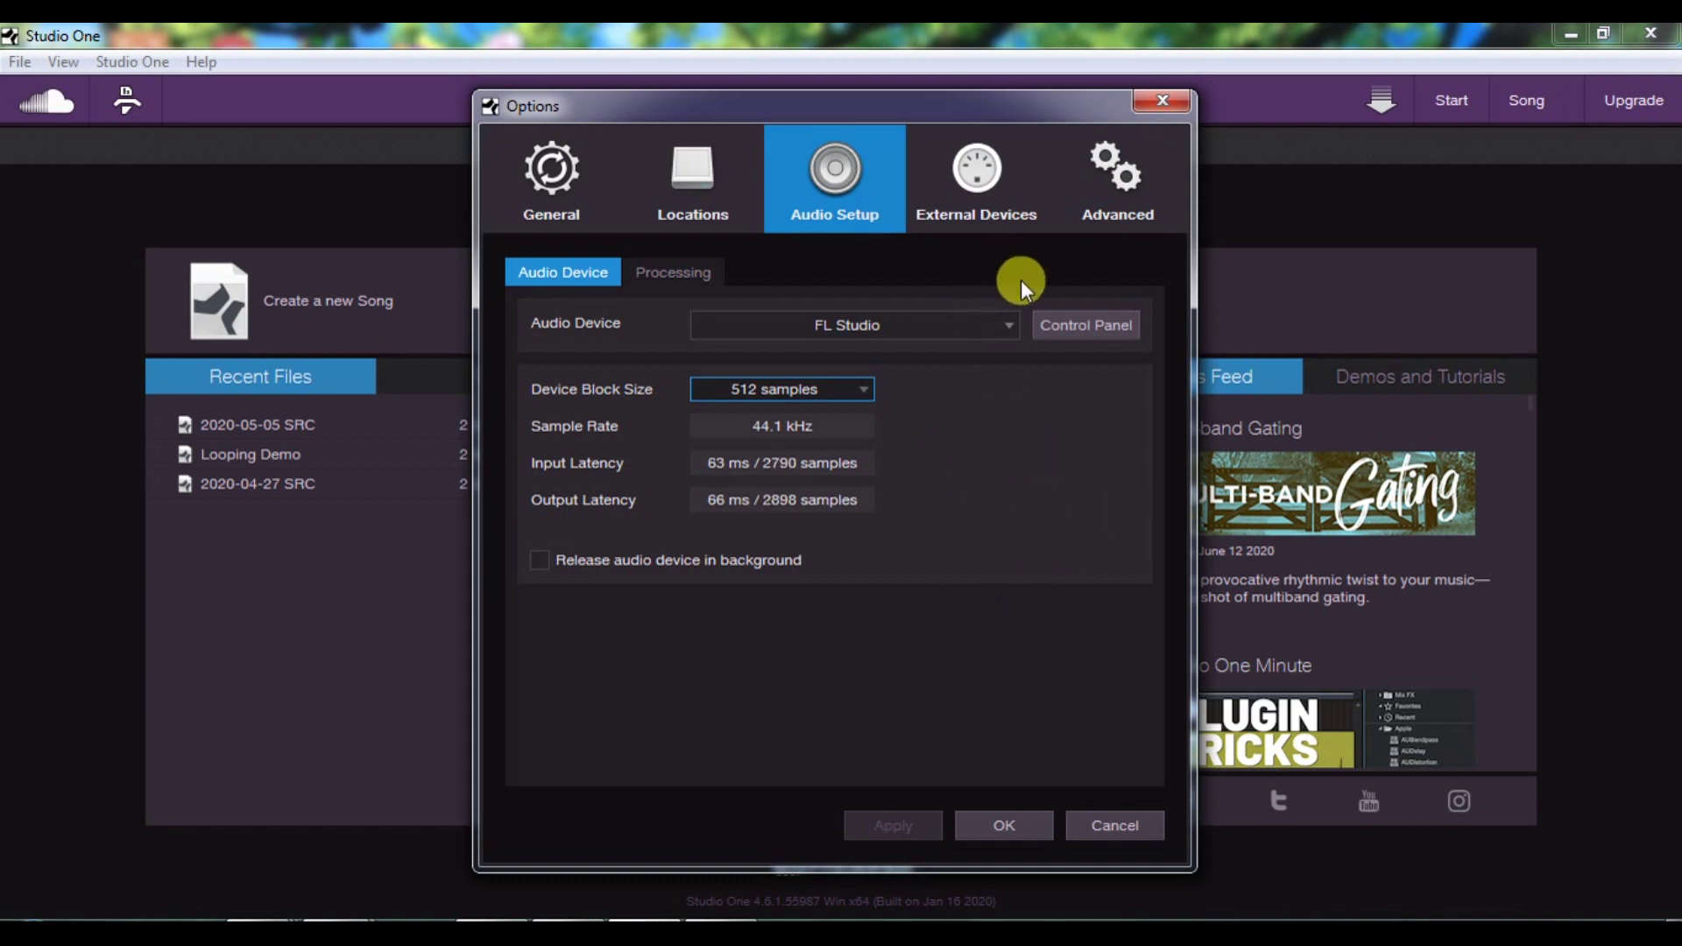
pyautogui.click(572, 197)
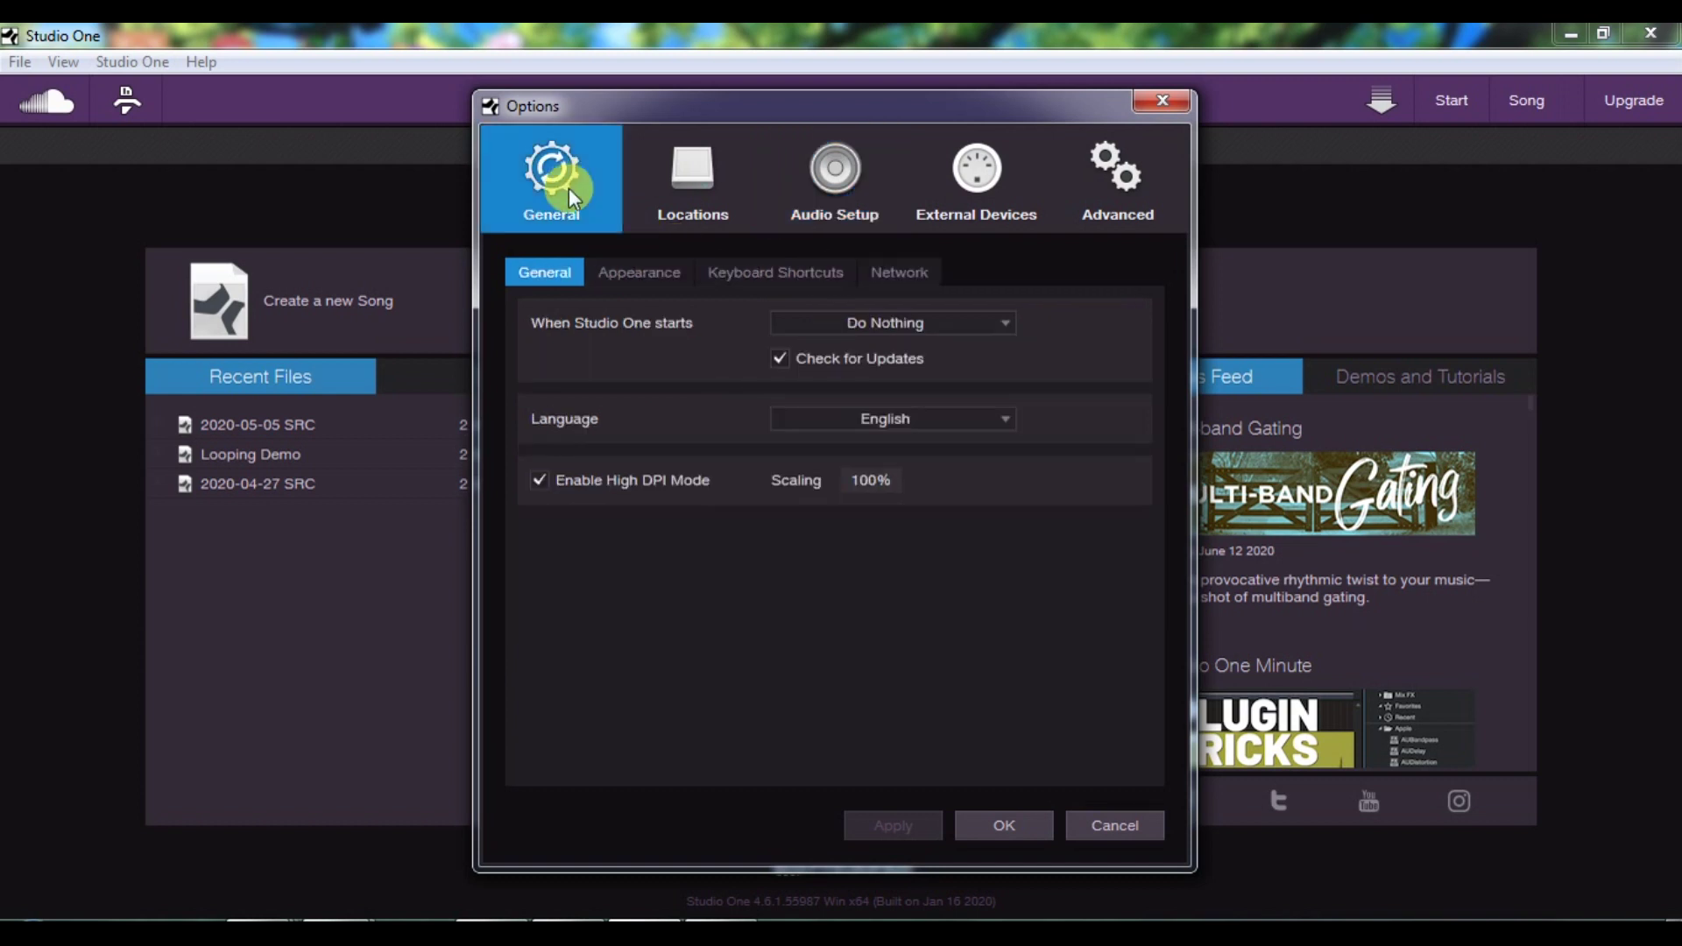
# - Apply the Creative > Lilac appearance colour preset and confirm the Options with OK
pyautogui.click(652, 274)
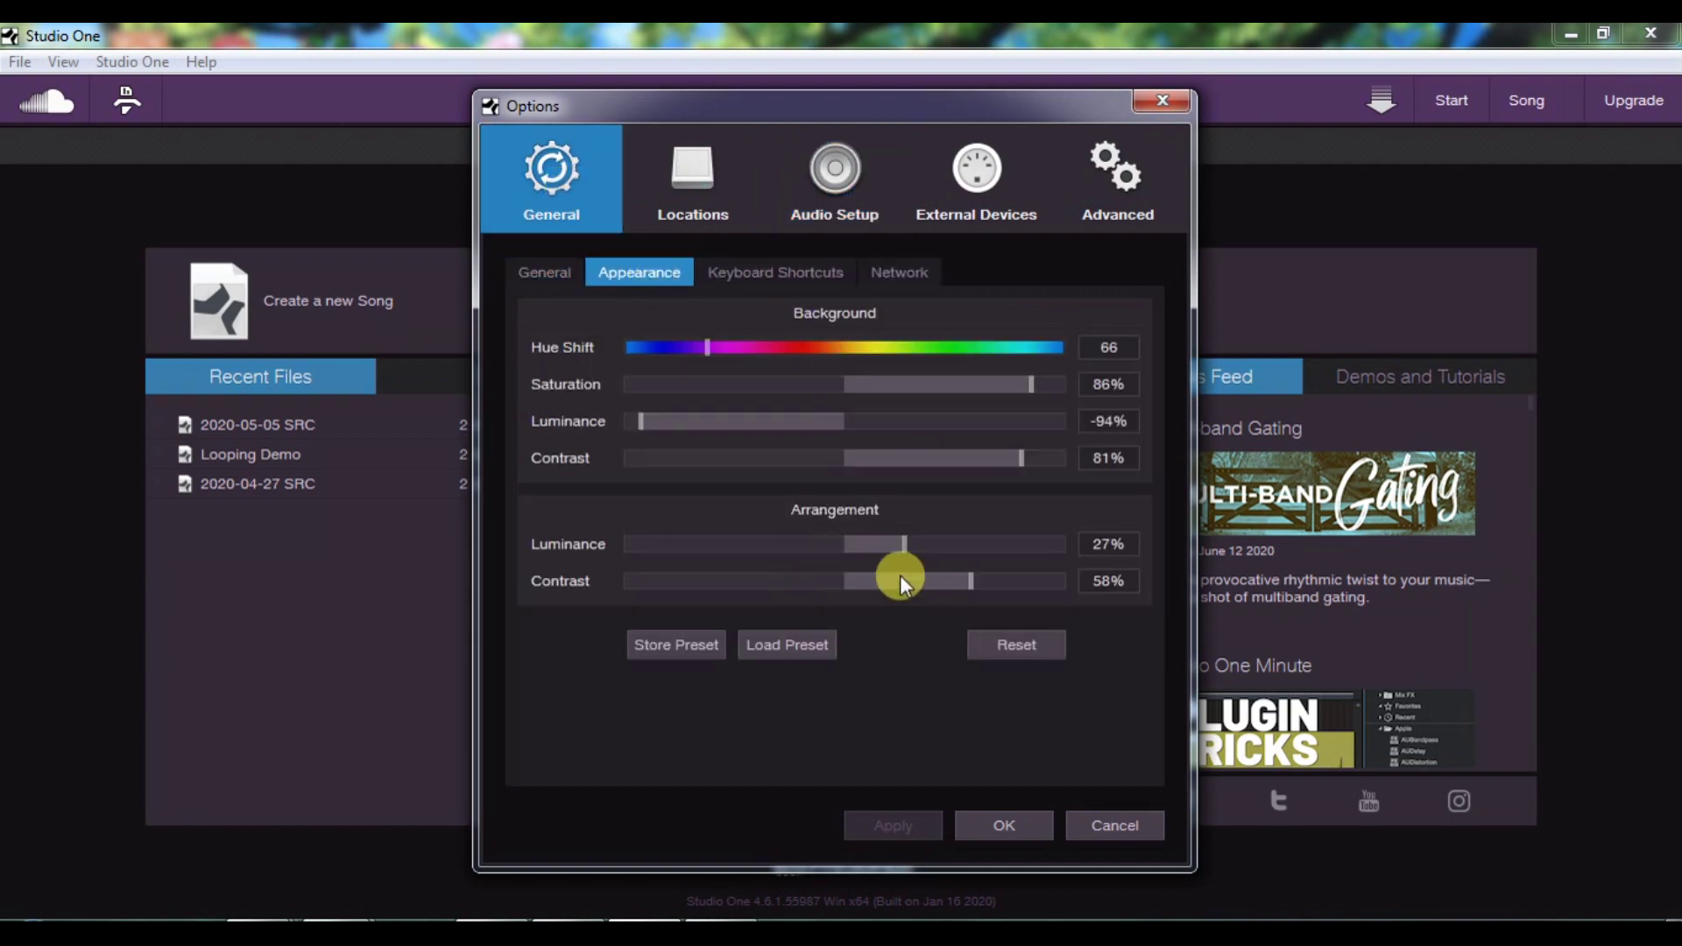
pyautogui.click(713, 645)
pyautogui.click(969, 543)
pyautogui.click(802, 645)
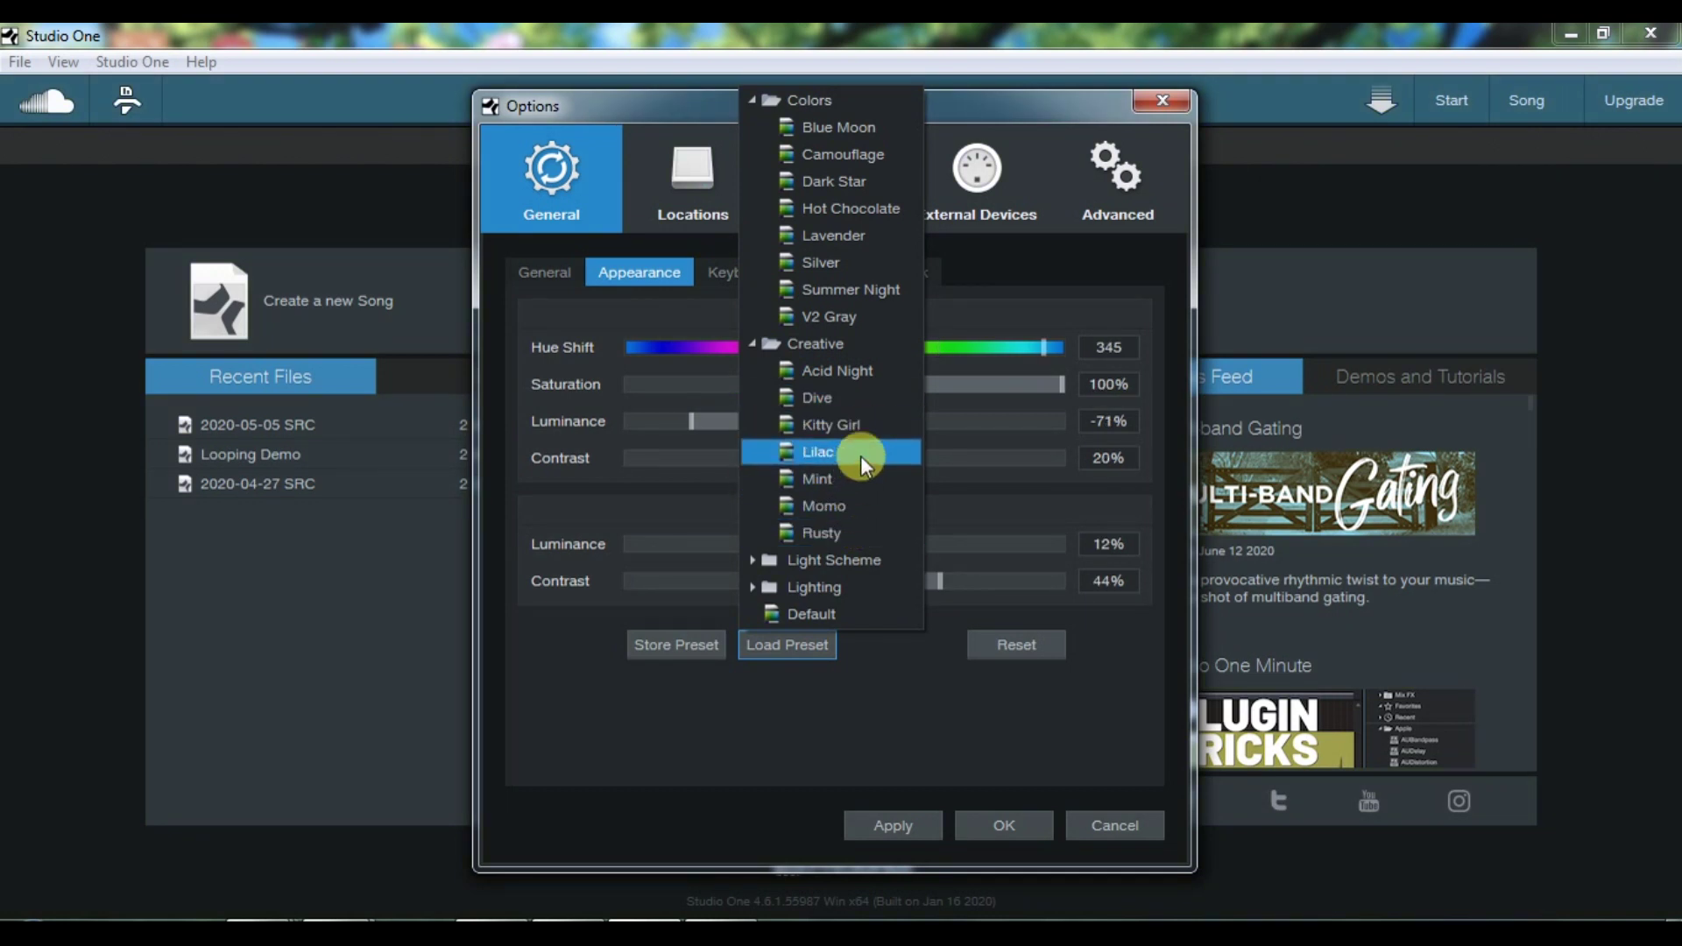
pyautogui.click(897, 708)
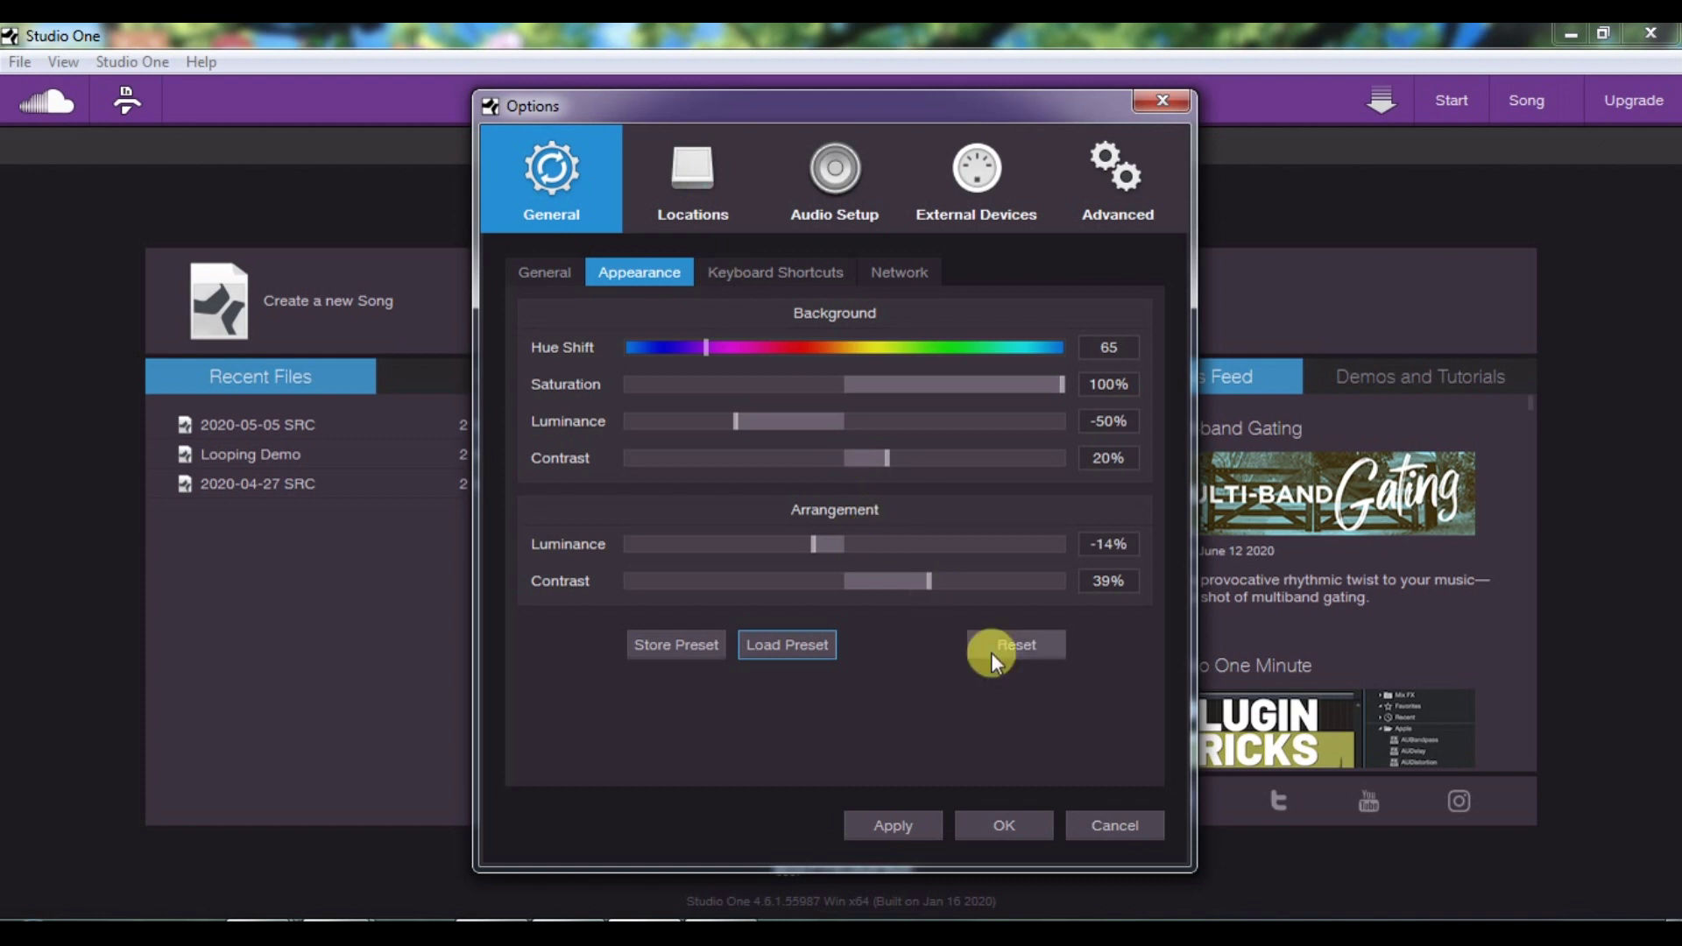
pyautogui.click(1003, 828)
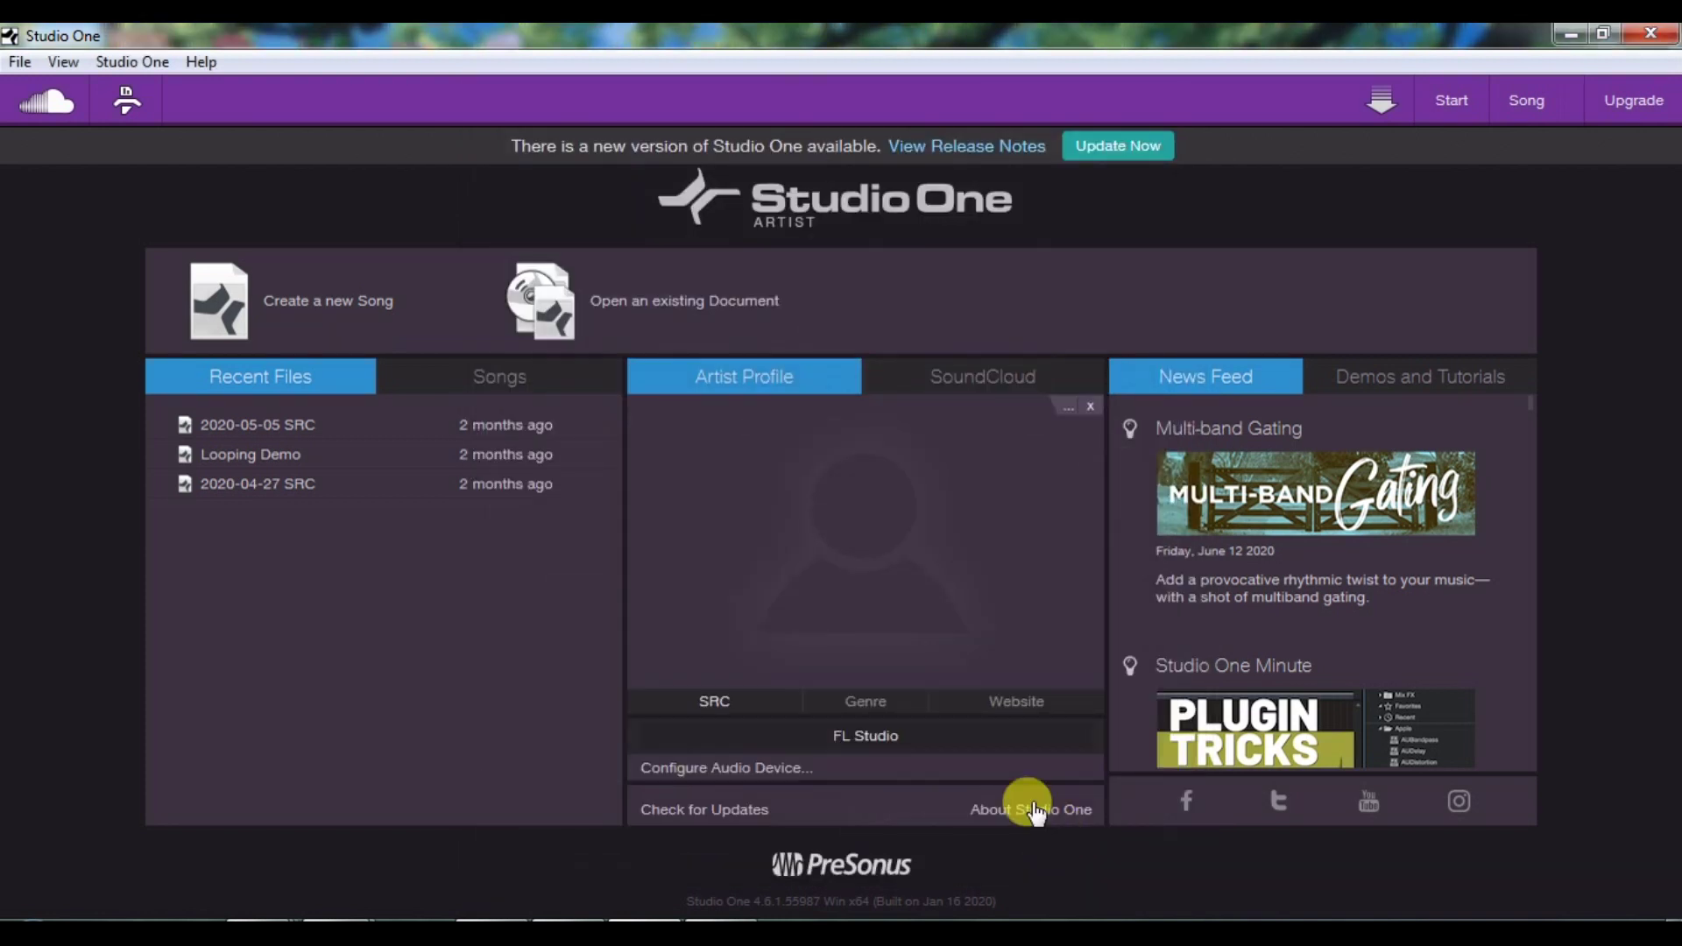
pyautogui.click(346, 311)
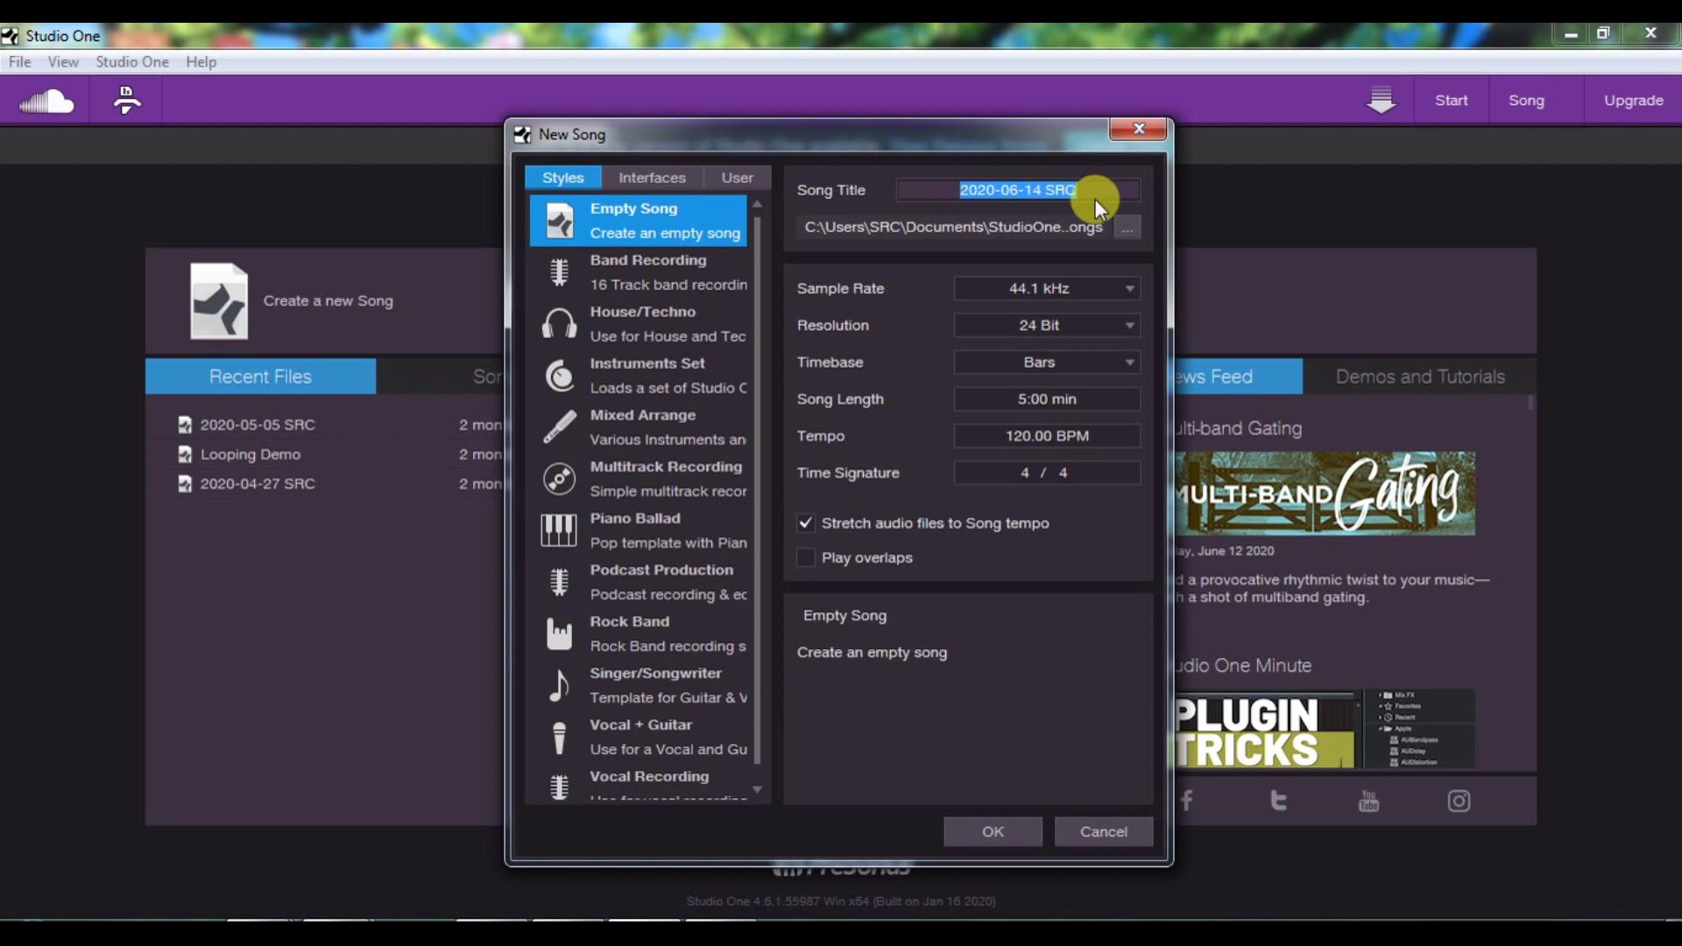
# - Title the song 'Demo' and set its resolution to 32 Bit Float, keeping 44.1 kHz
pyautogui.write('Tst')
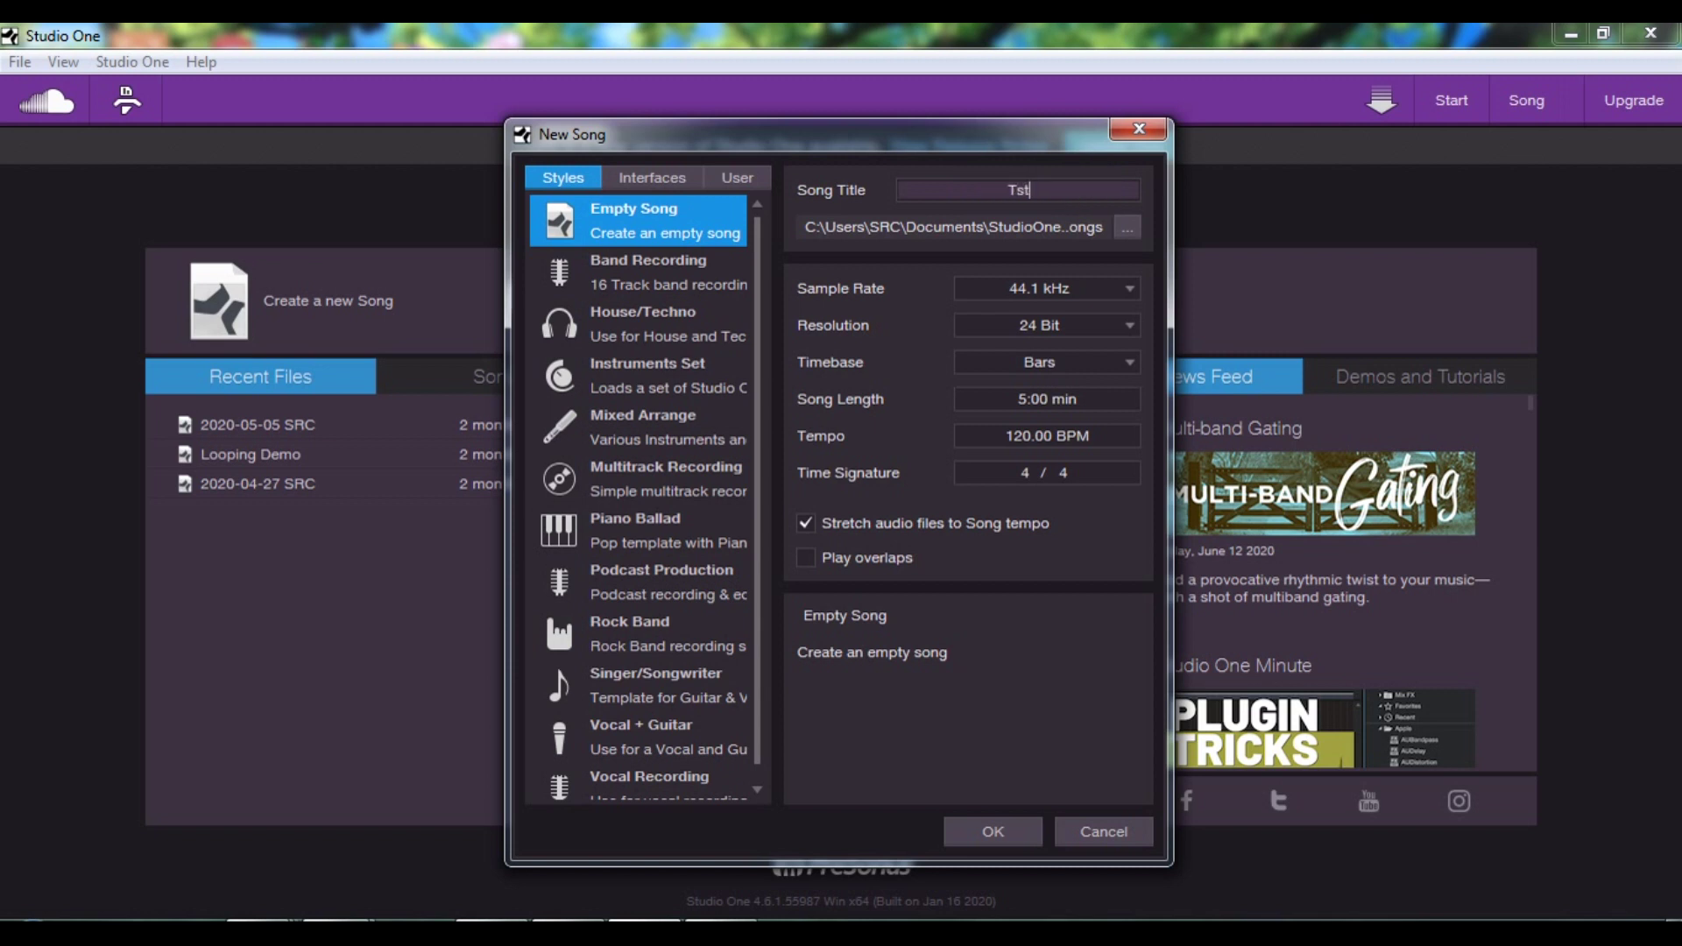
pyautogui.press('BackSpace')
pyautogui.press('BackSpace')
pyautogui.press('BackSpace')
pyautogui.write('Demo')
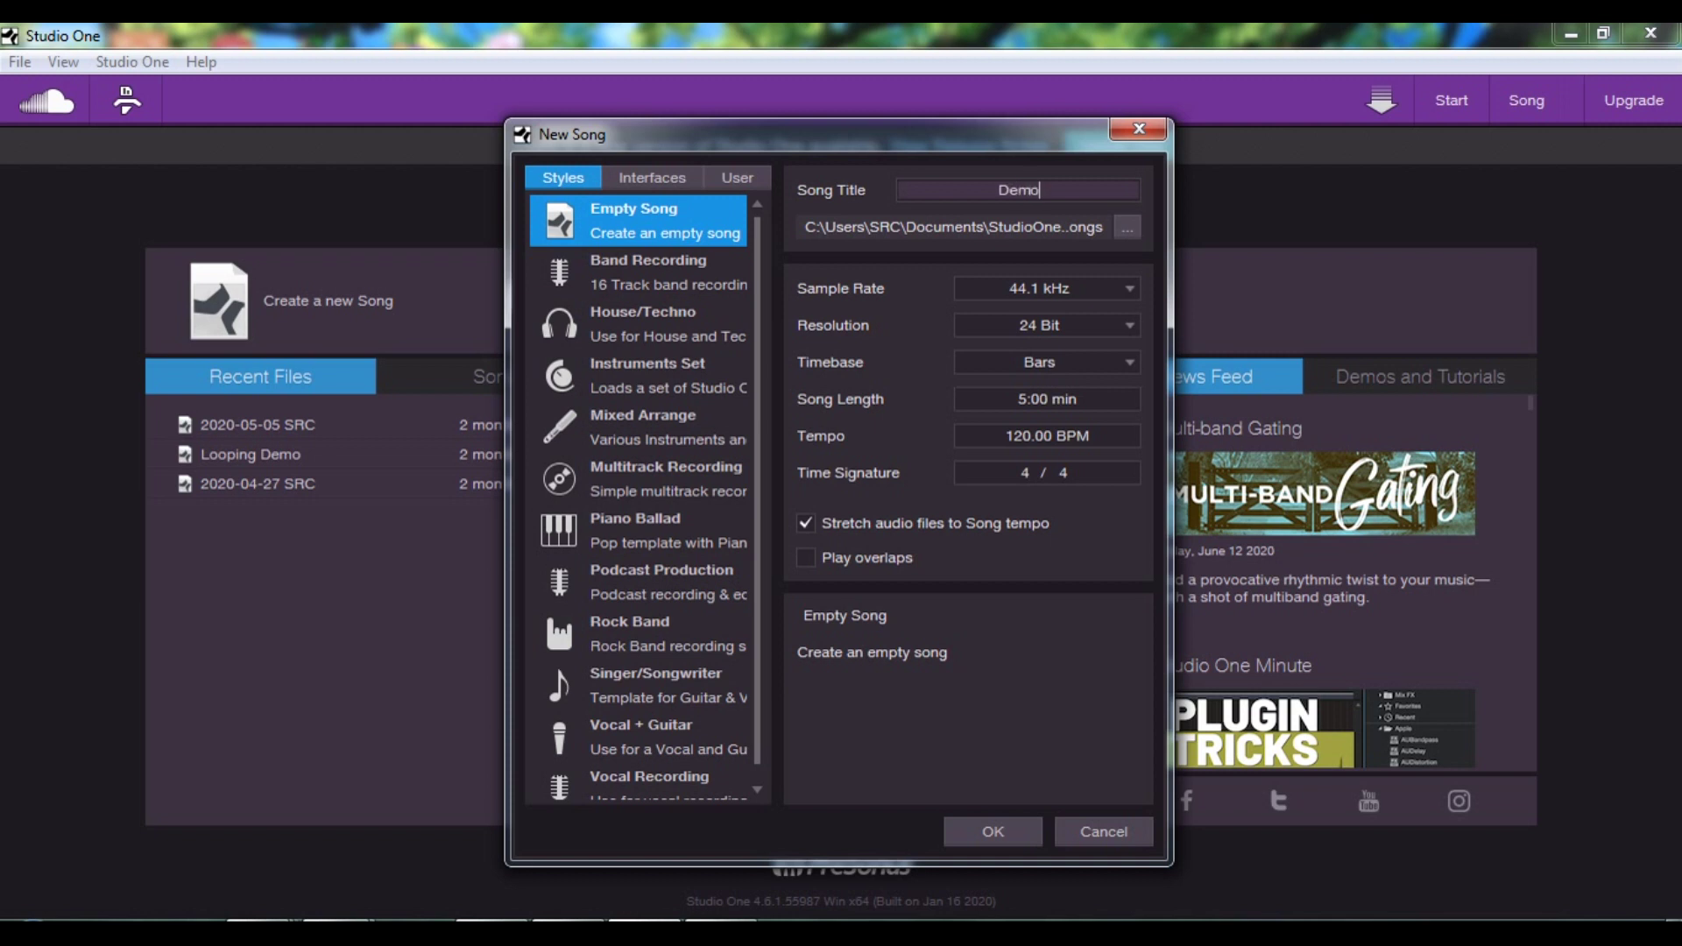
pyautogui.click(1083, 290)
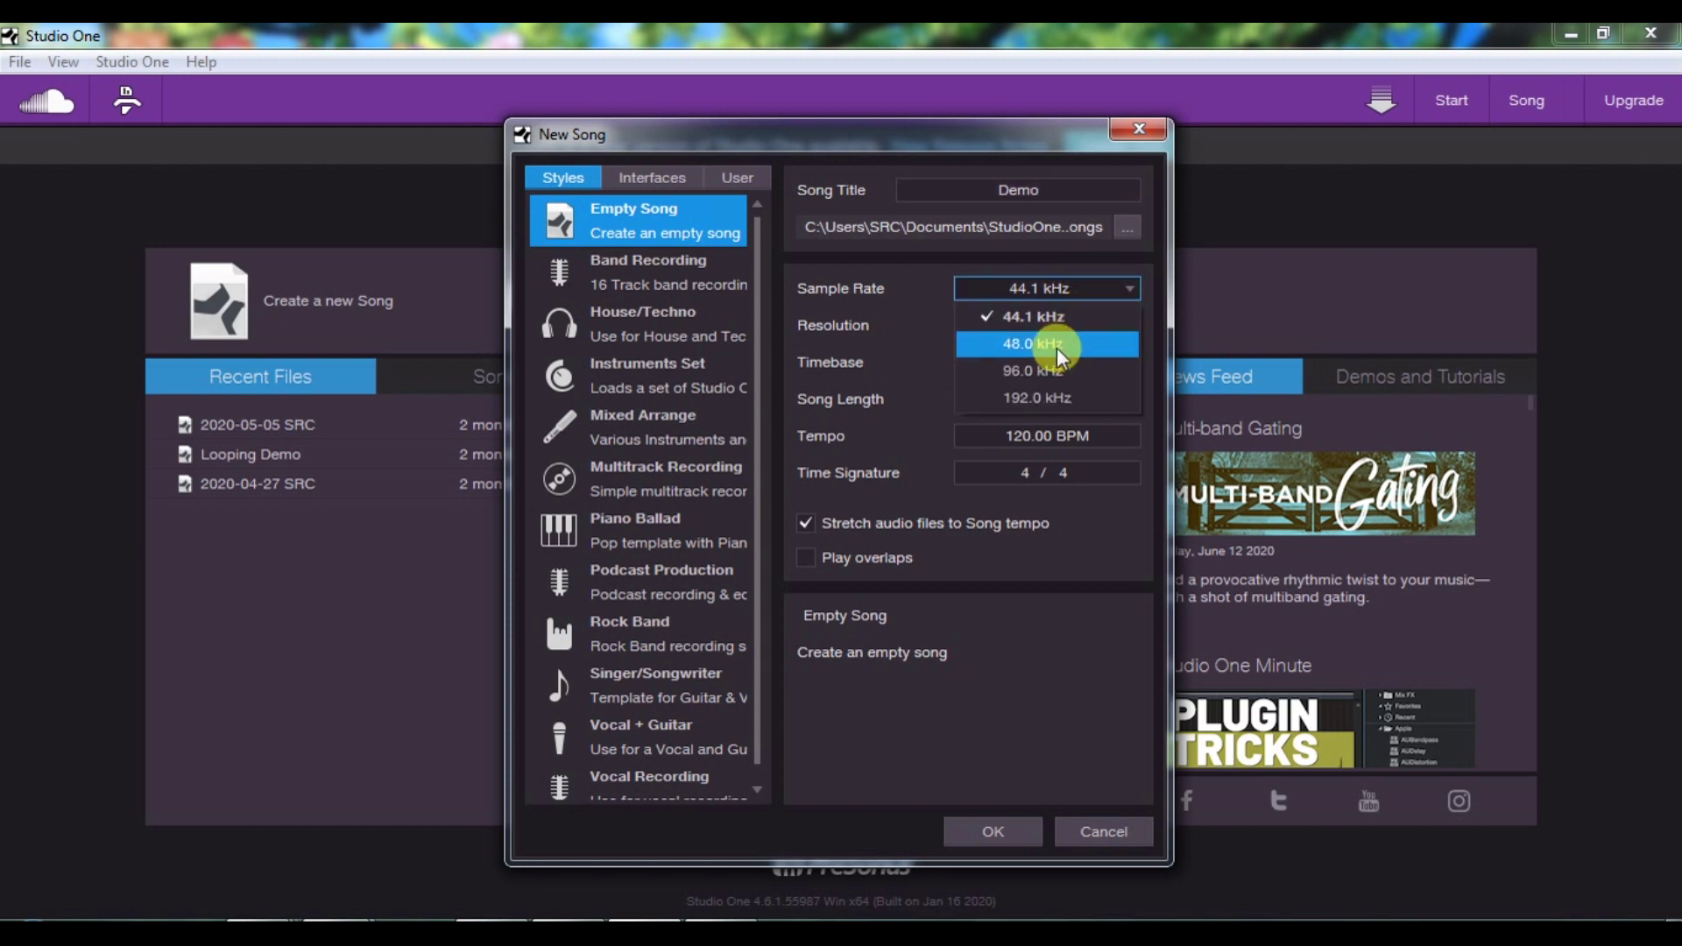
pyautogui.click(1087, 260)
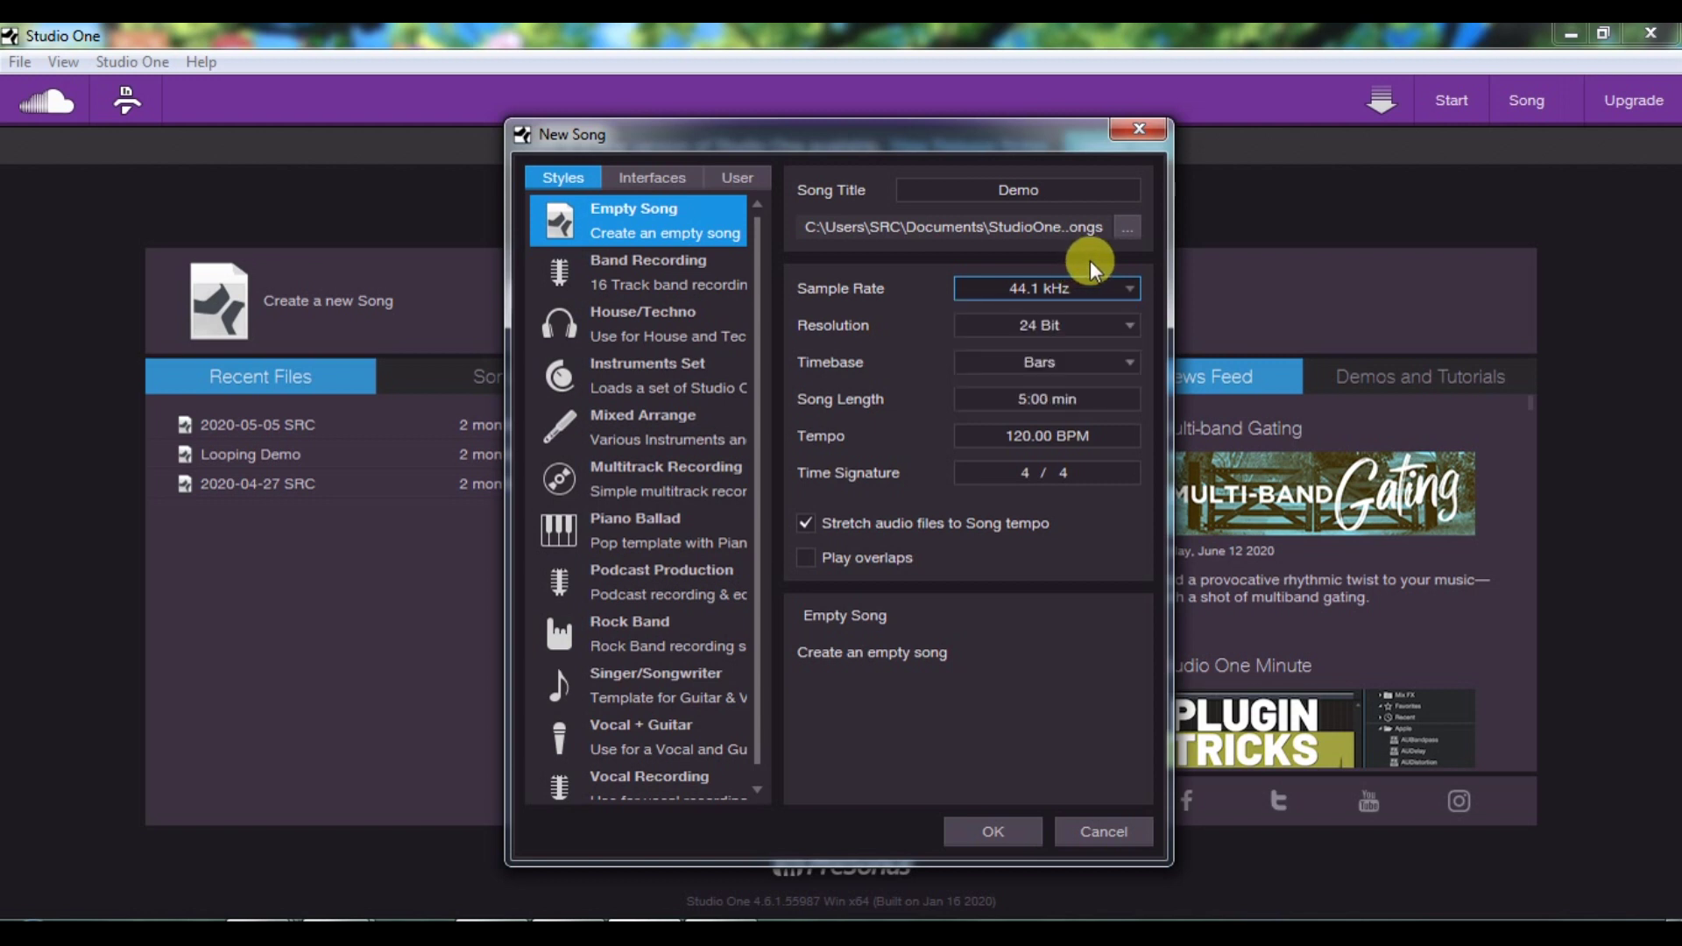
pyautogui.click(1069, 323)
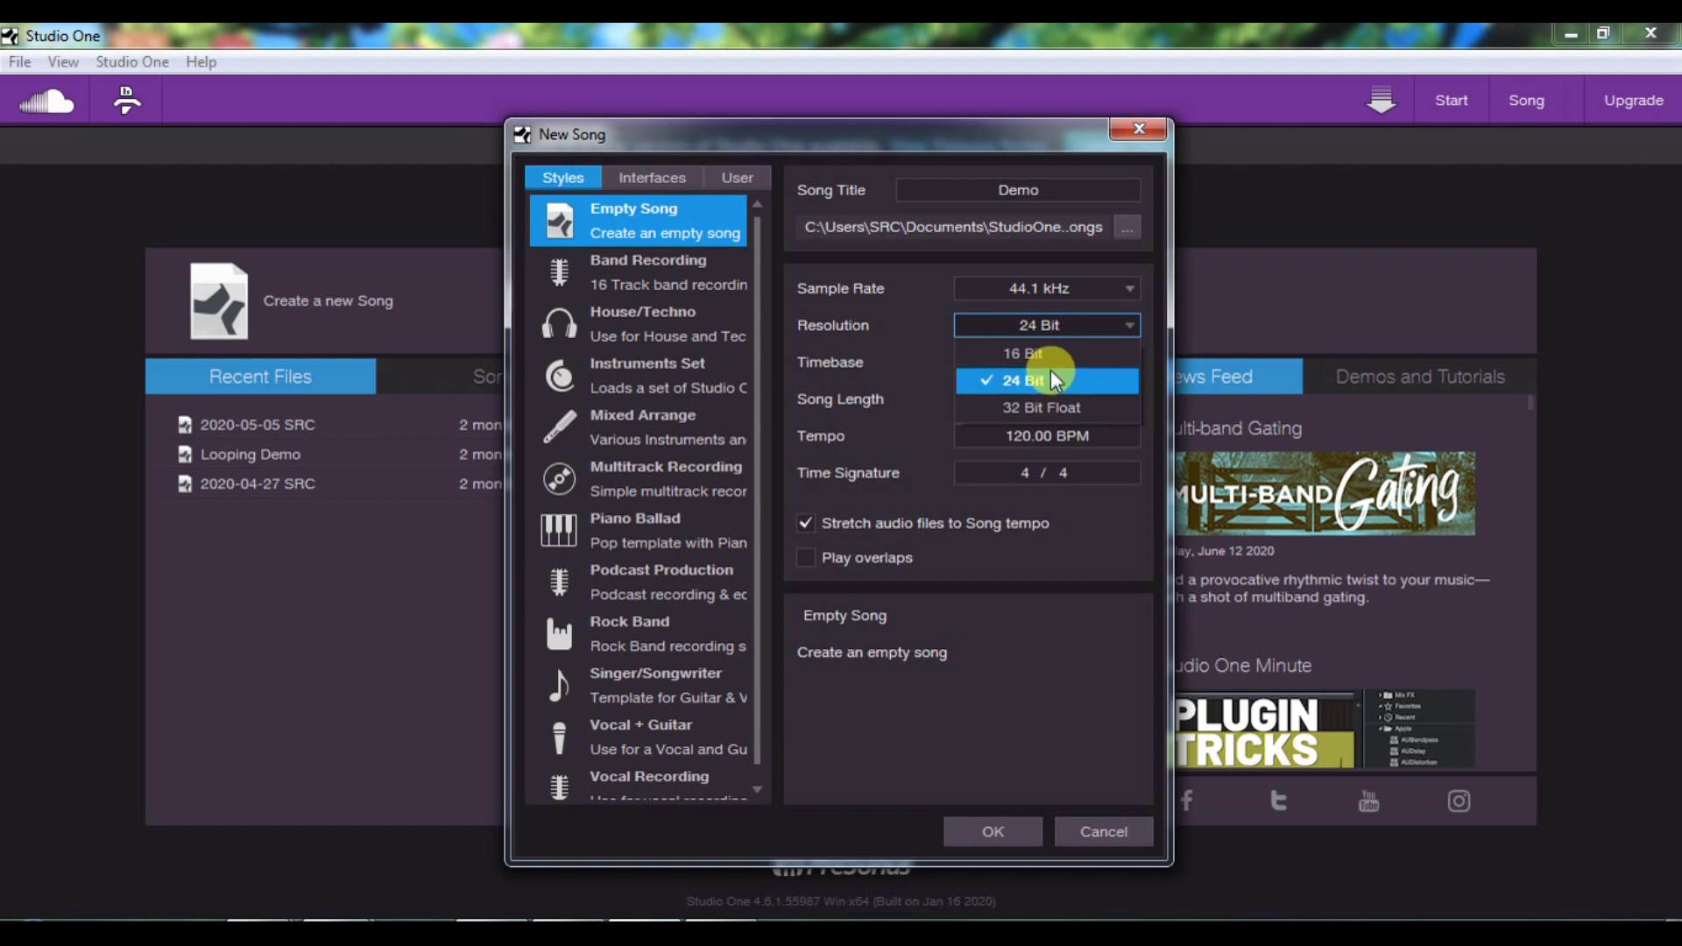
pyautogui.click(1050, 411)
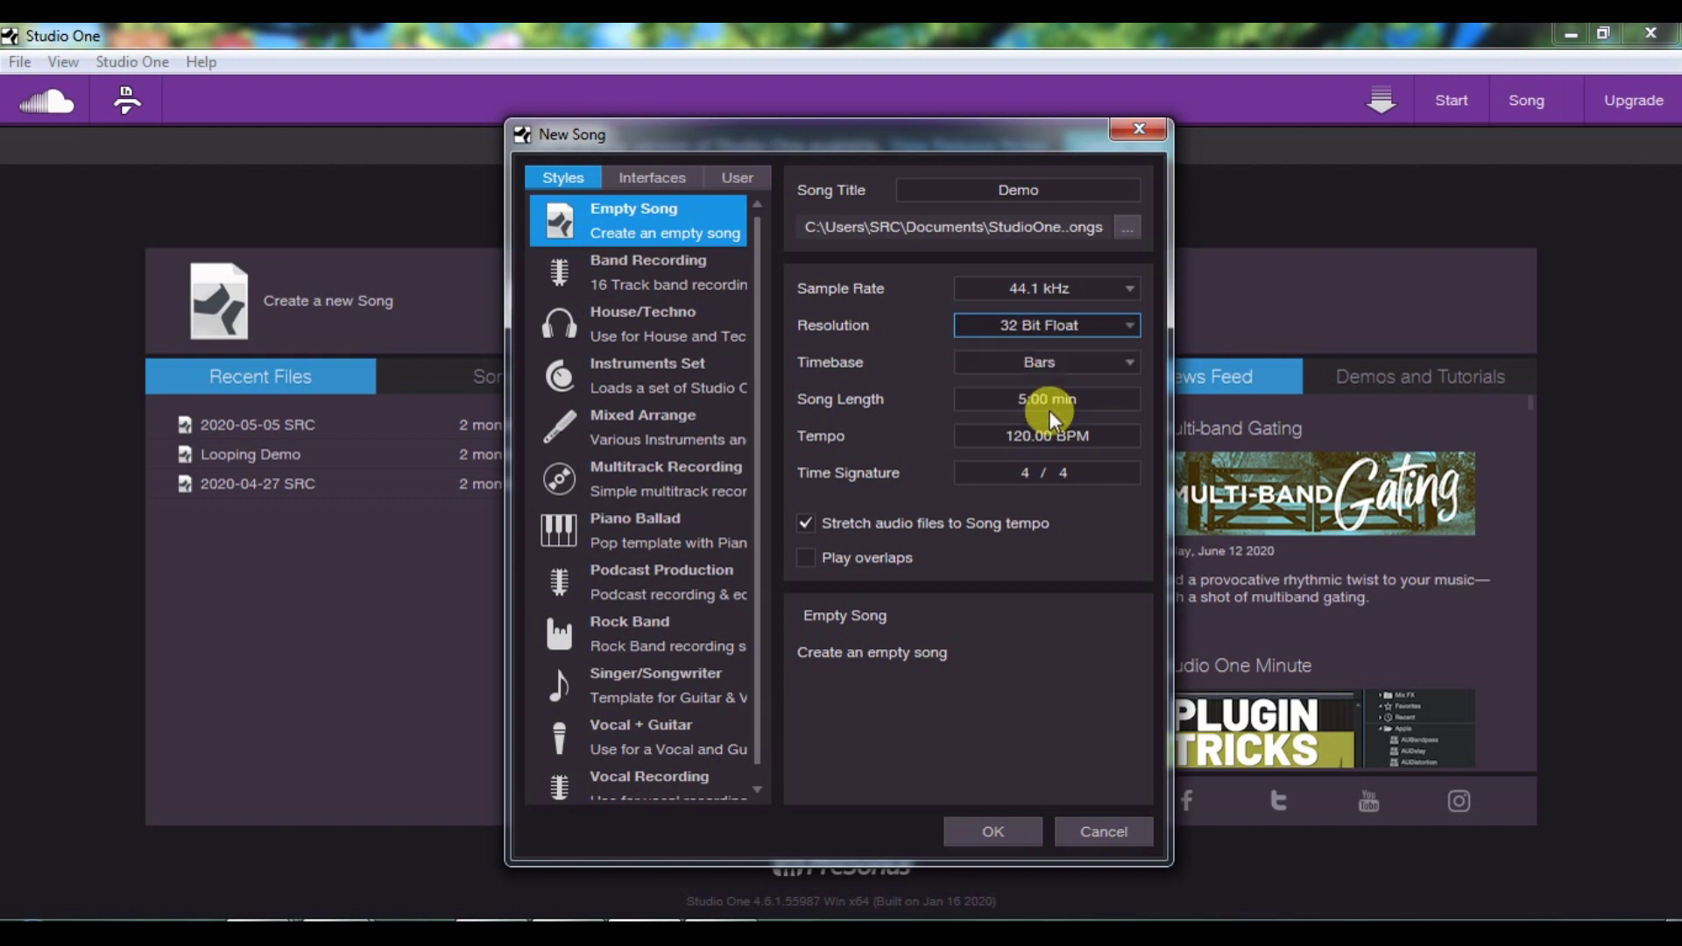
# - Set the song tempo to 100 BPM, leaving the timebase on Bars
pyautogui.click(1061, 364)
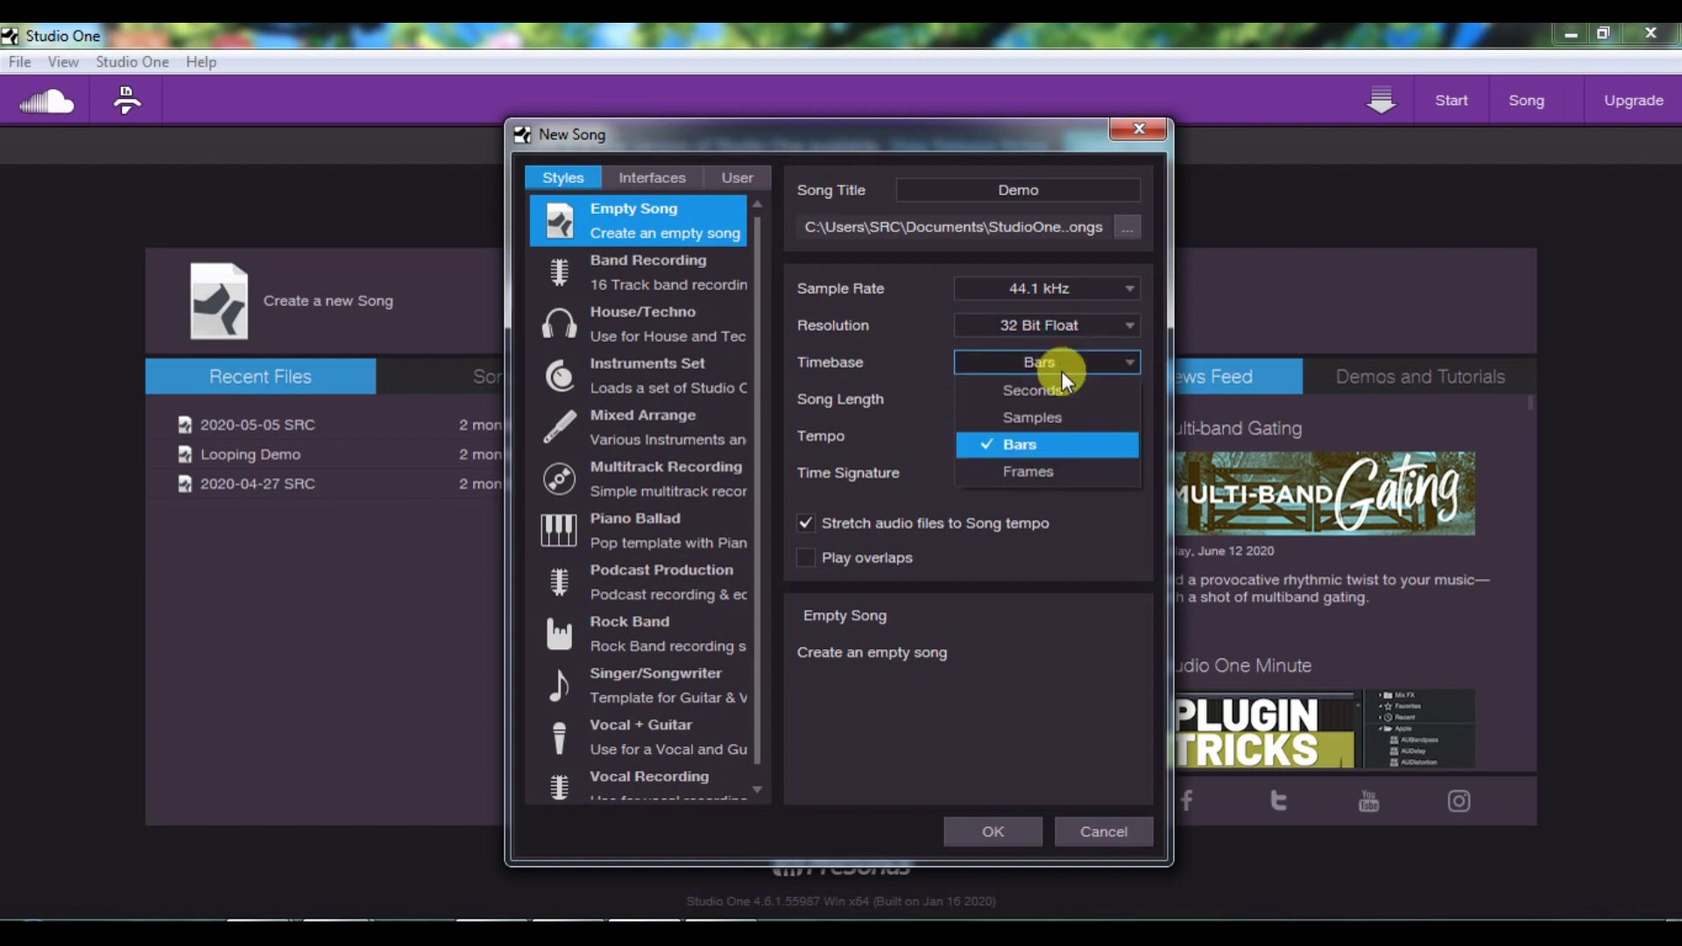
pyautogui.click(1150, 368)
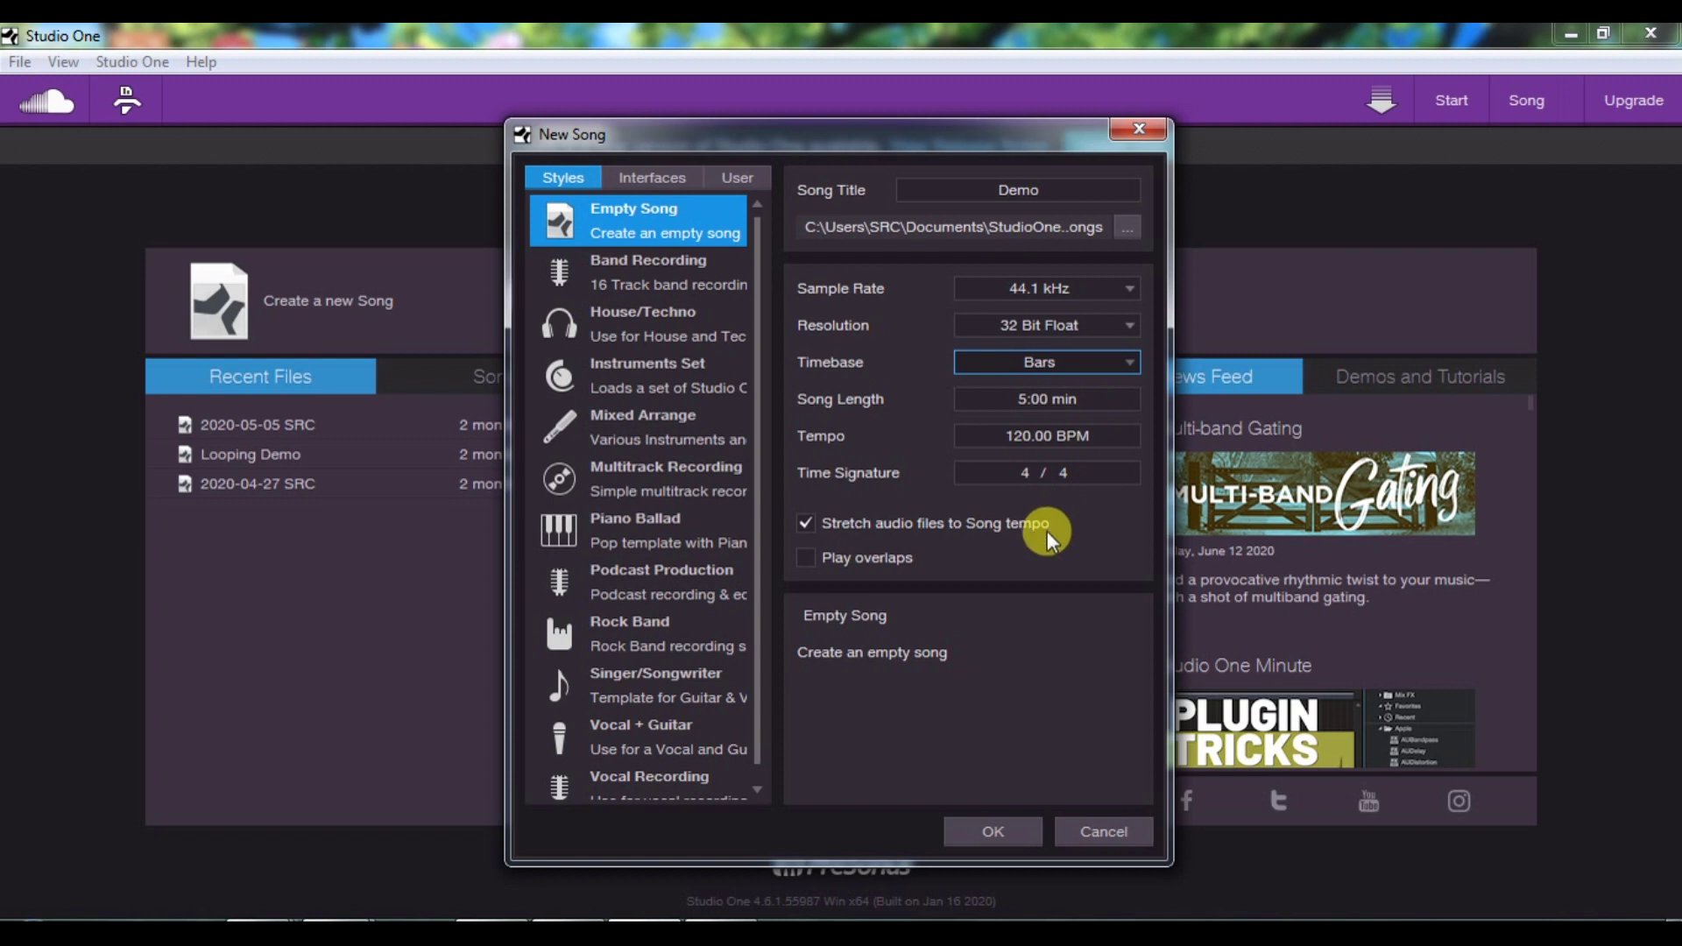
pyautogui.click(1025, 443)
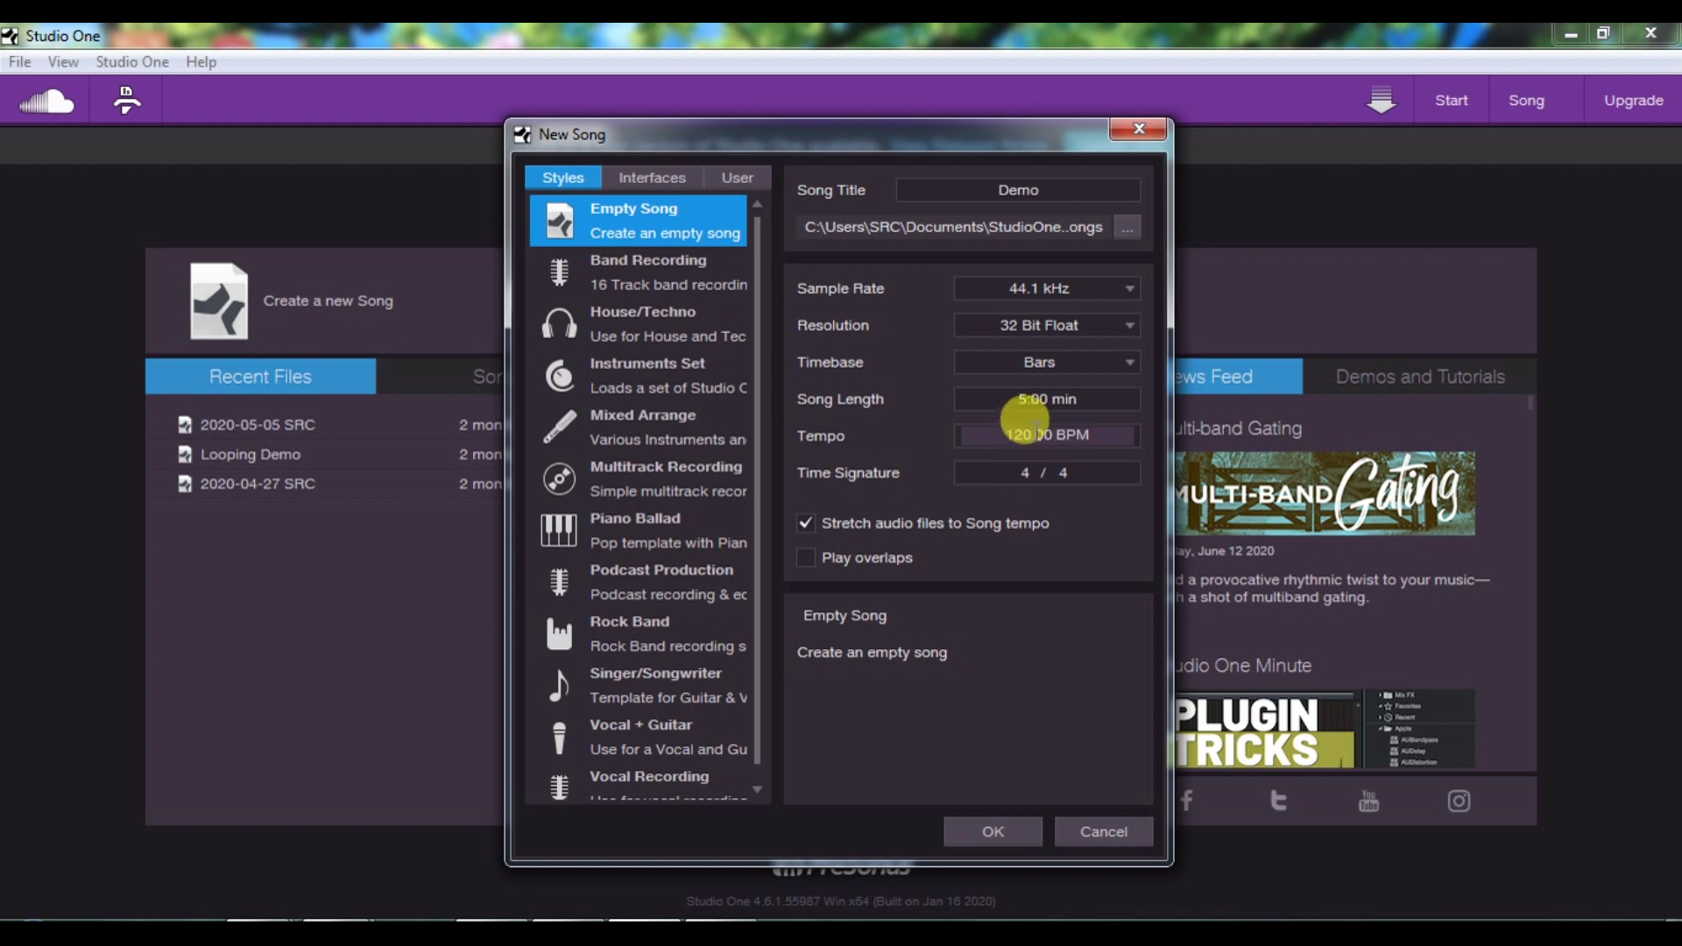
pyautogui.doubleClick(1059, 435)
pyautogui.write('100')
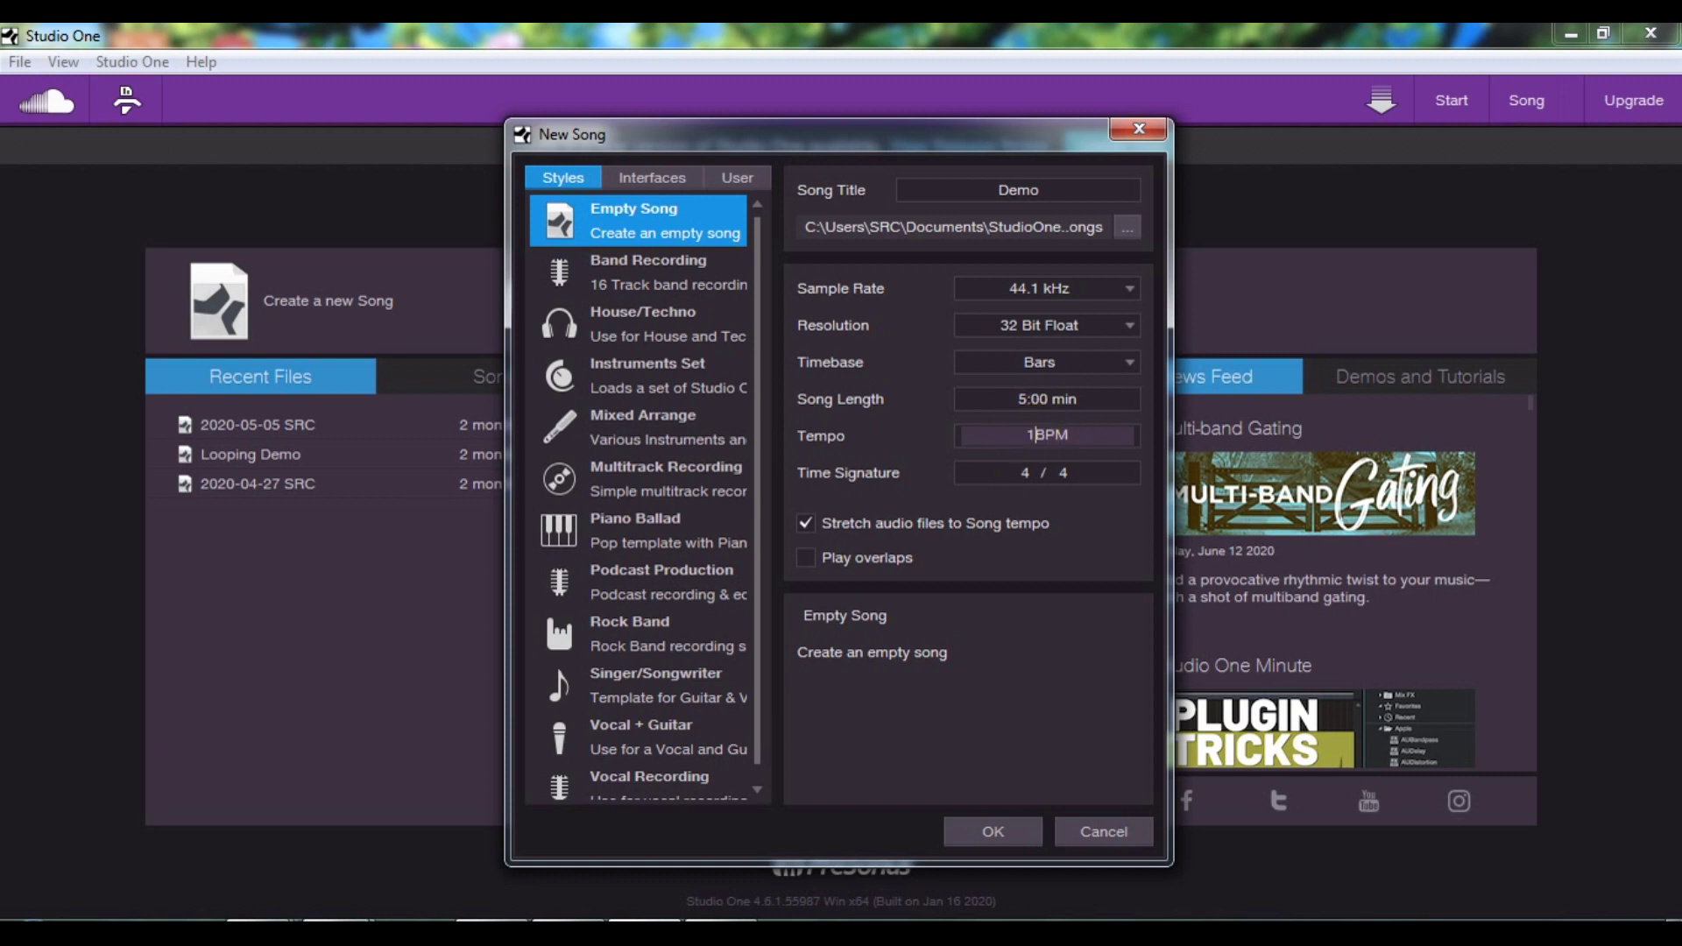
pyautogui.press('Return')
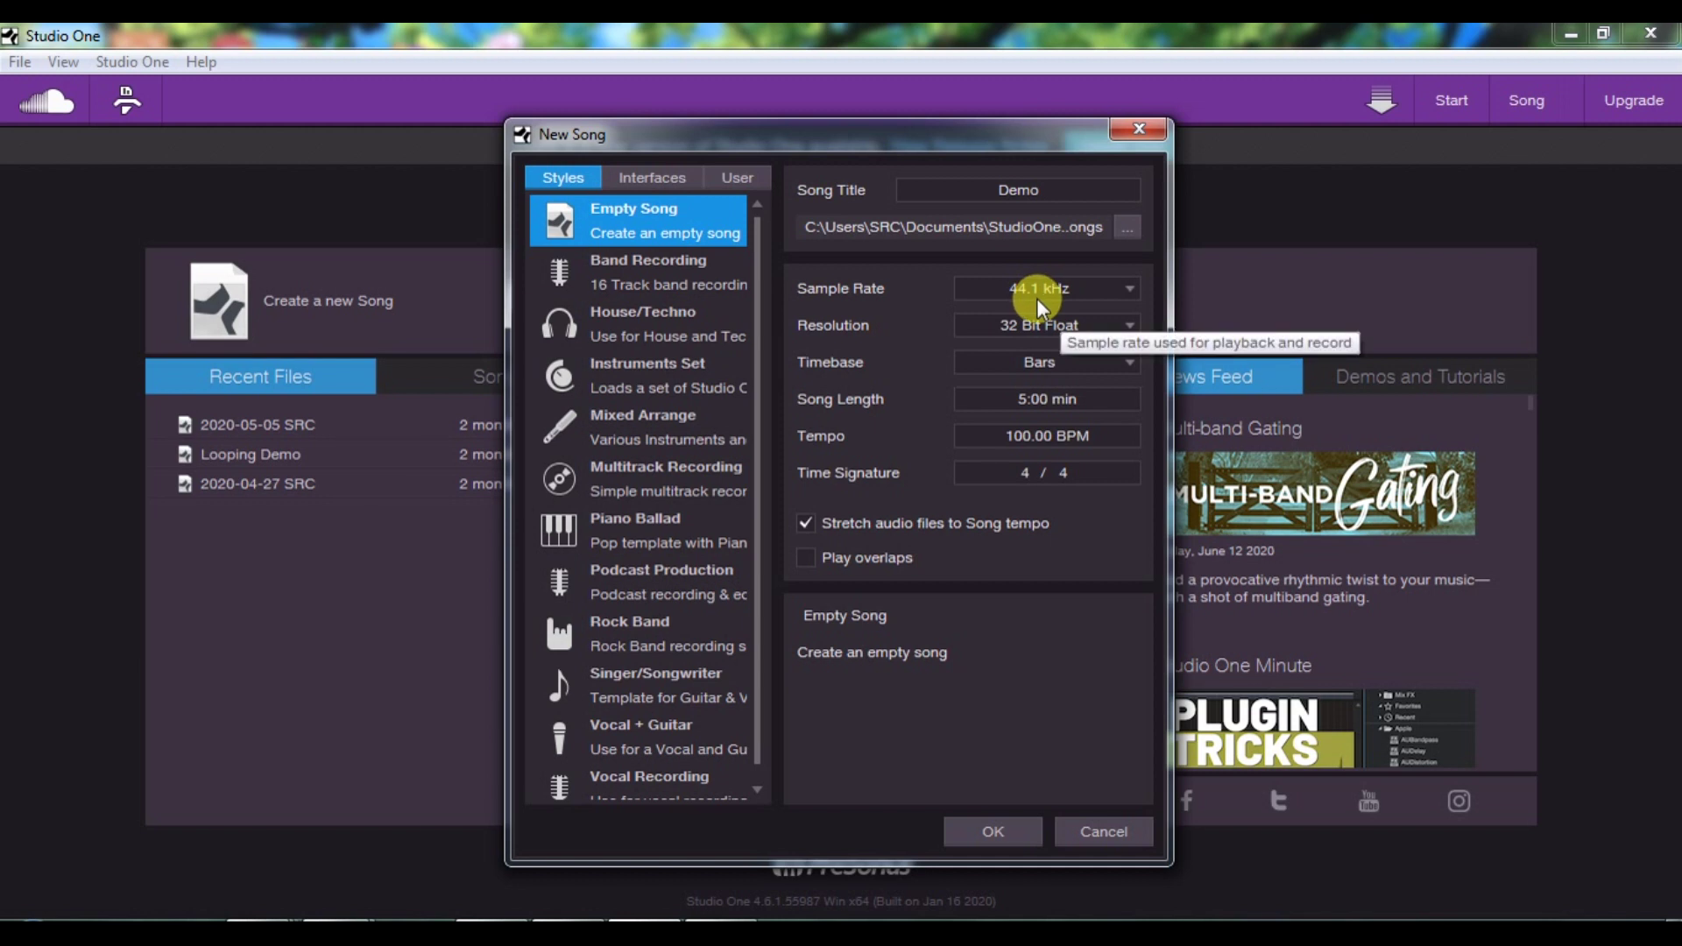
pyautogui.click(1127, 233)
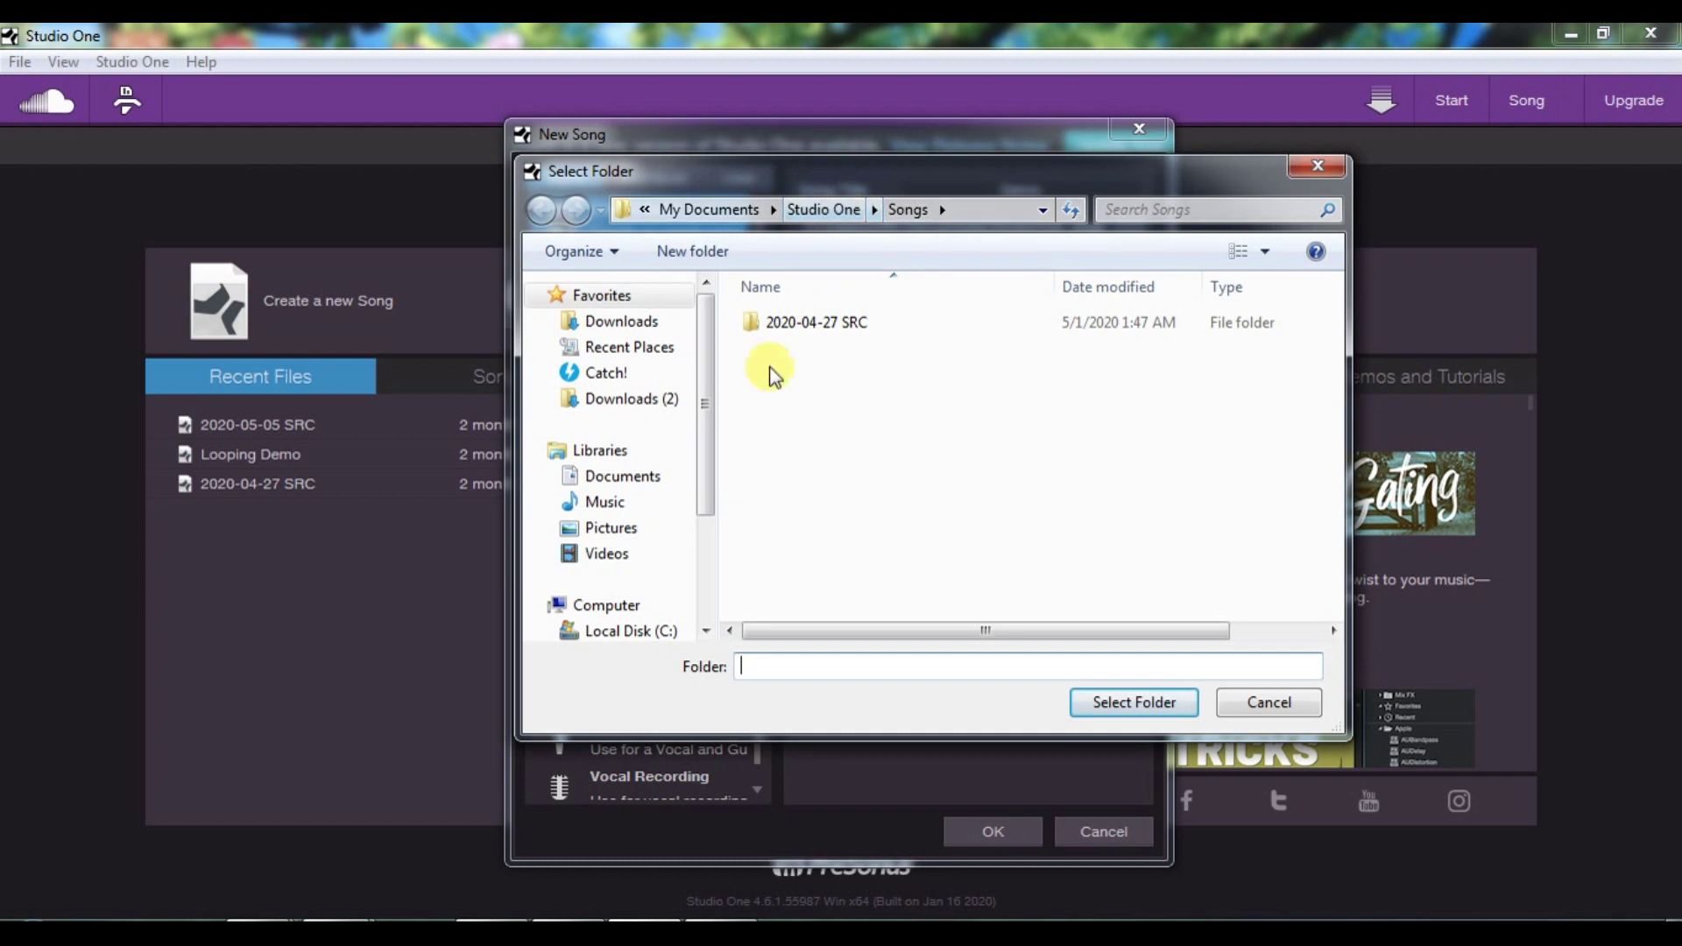
pyautogui.moveTo(704, 488); pyautogui.dragTo(705, 569)
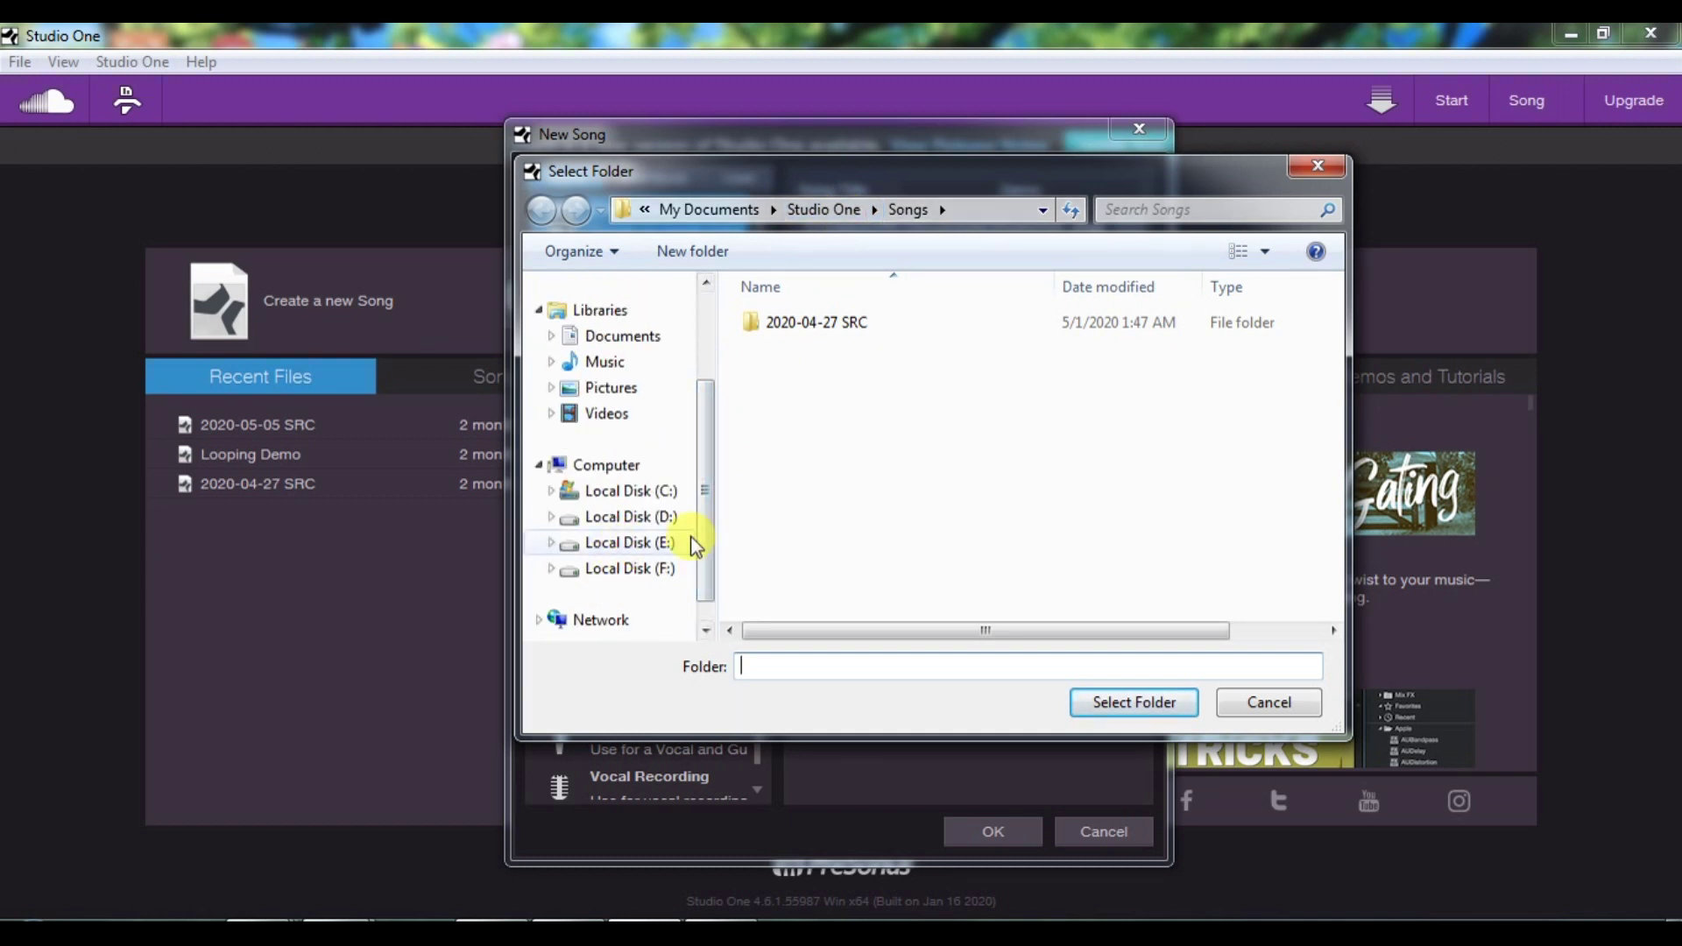
pyautogui.click(1288, 705)
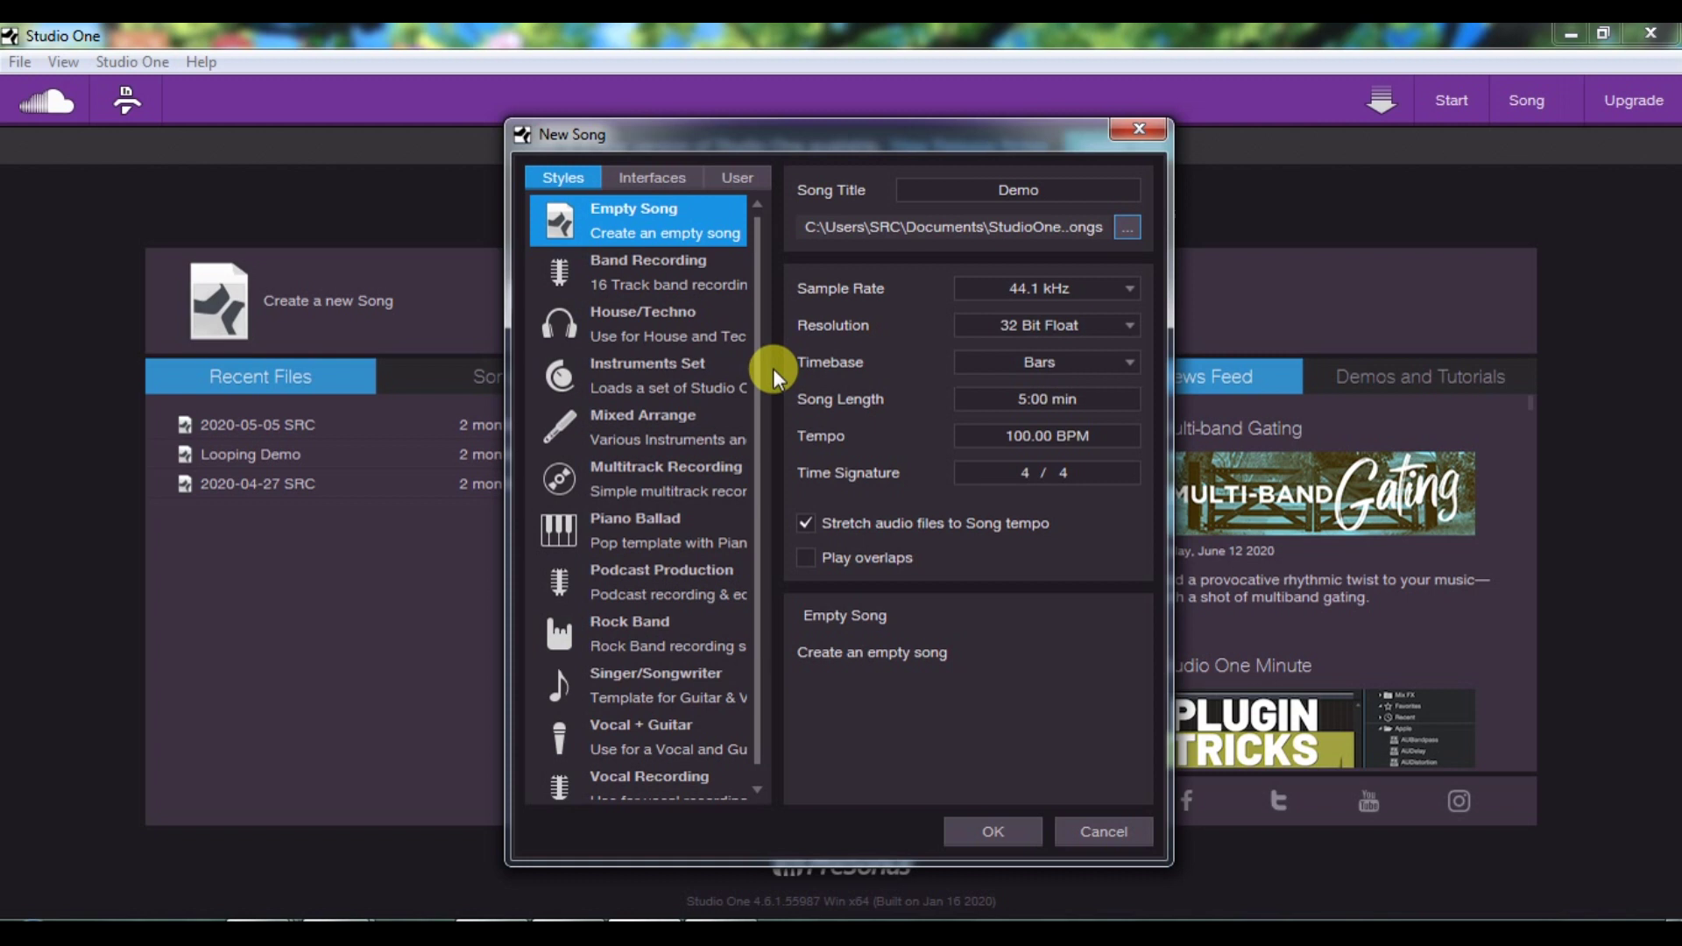
pyautogui.click(656, 289)
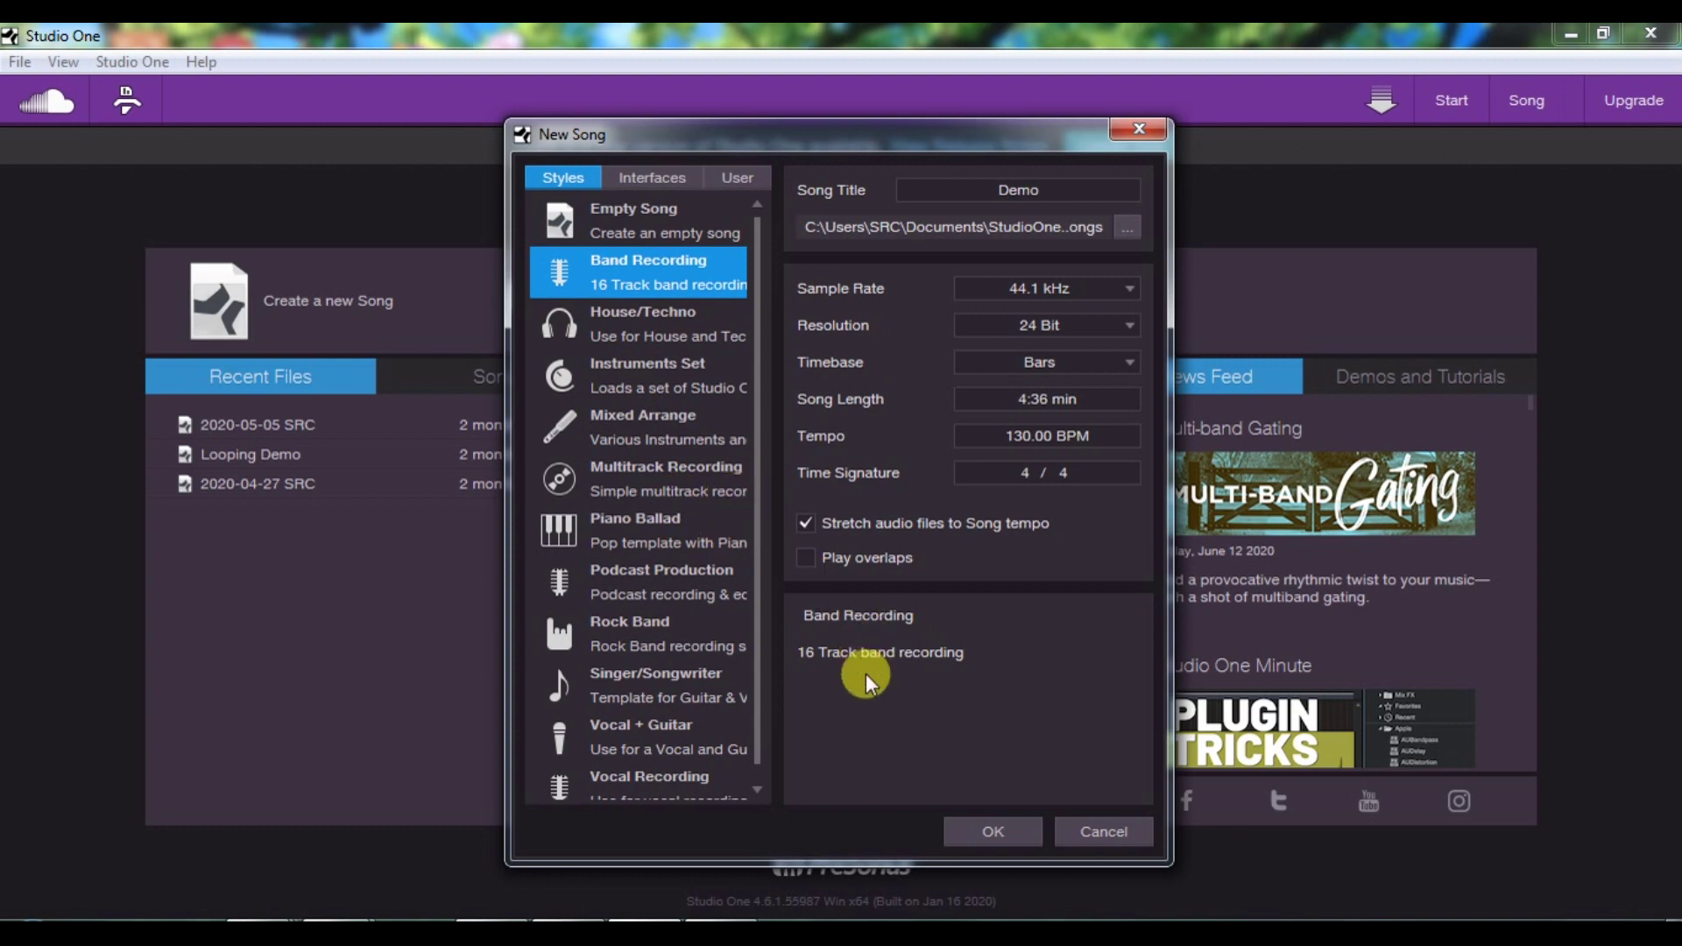
# - Switch from Band Recording back to the Empty Song template, restoring 24 Bit and 120 BPM
pyautogui.click(657, 227)
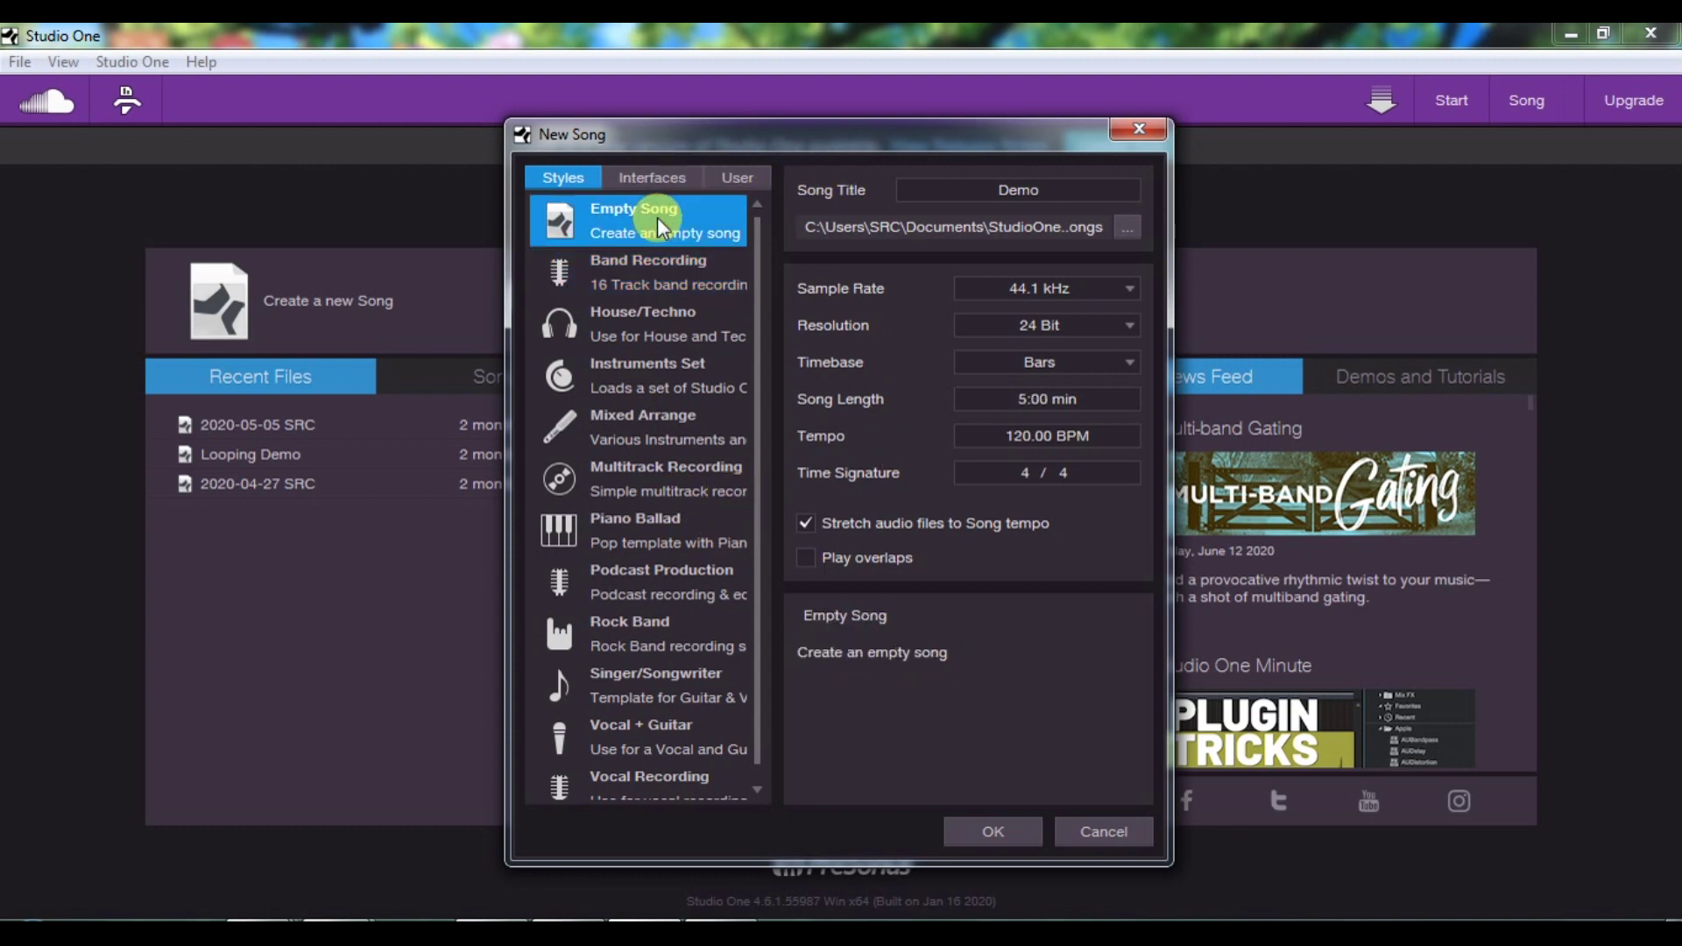